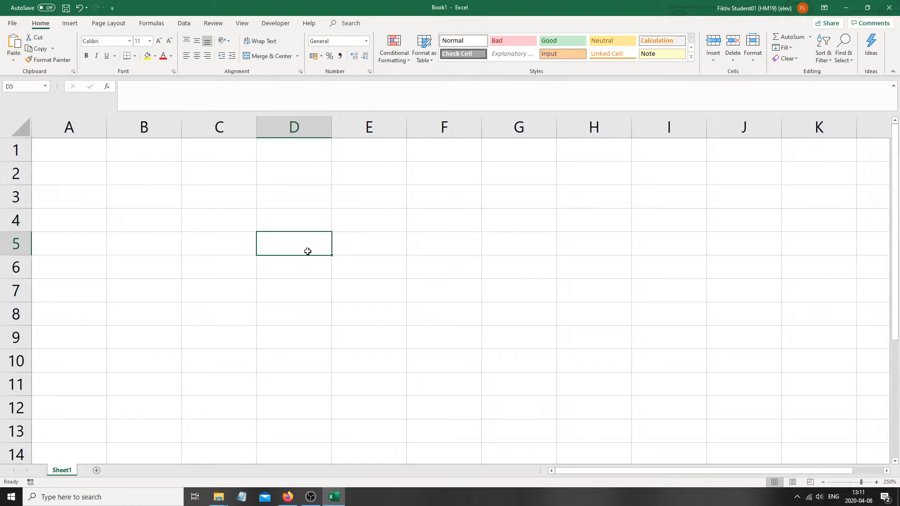
# Step: Enter the formula =B6 in cell D6
pyautogui.click(355, 270)
pyautogui.click(283, 264)
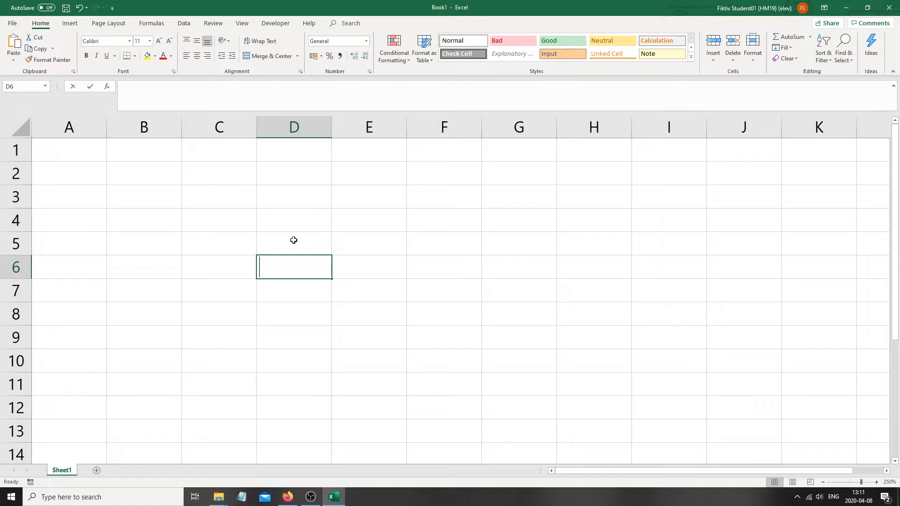
pyautogui.write('=')
pyautogui.click(172, 263)
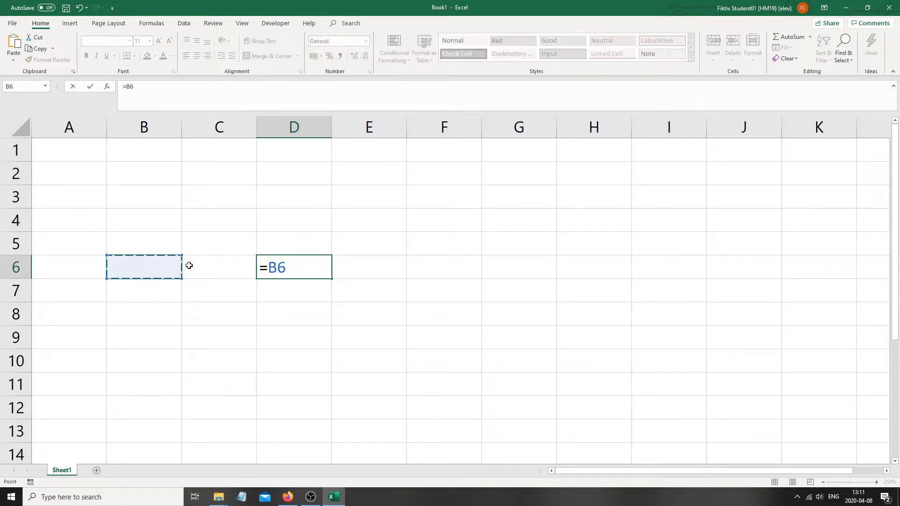
pyautogui.write('2')
pyautogui.press('BackSpace')
pyautogui.press('Return')
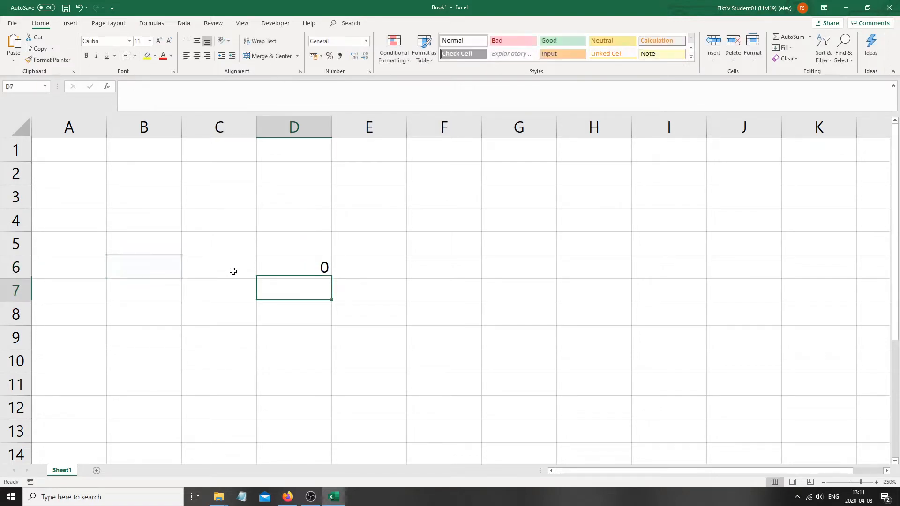
# Step: Replace the formula in D6 with =B6+C6 to add the two cells beside it
pyautogui.click(279, 268)
pyautogui.write('=')
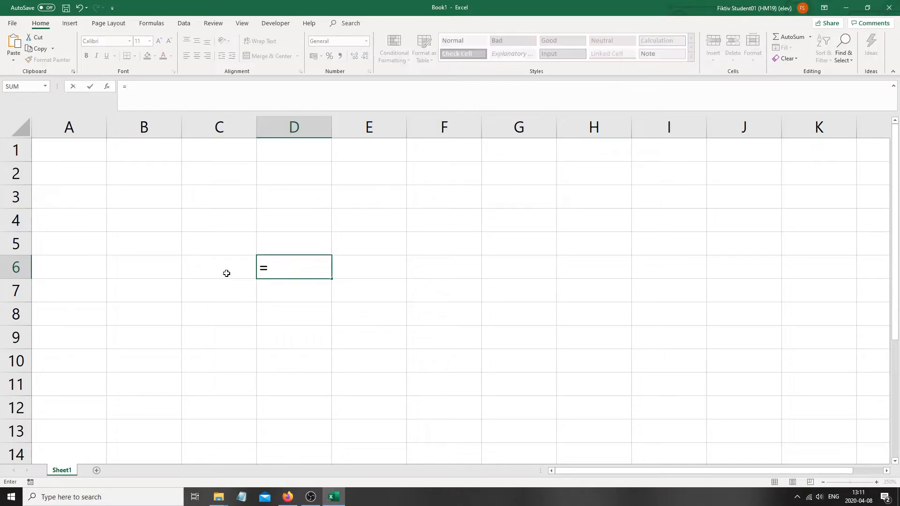
pyautogui.click(172, 264)
pyautogui.write('+')
pyautogui.click(215, 260)
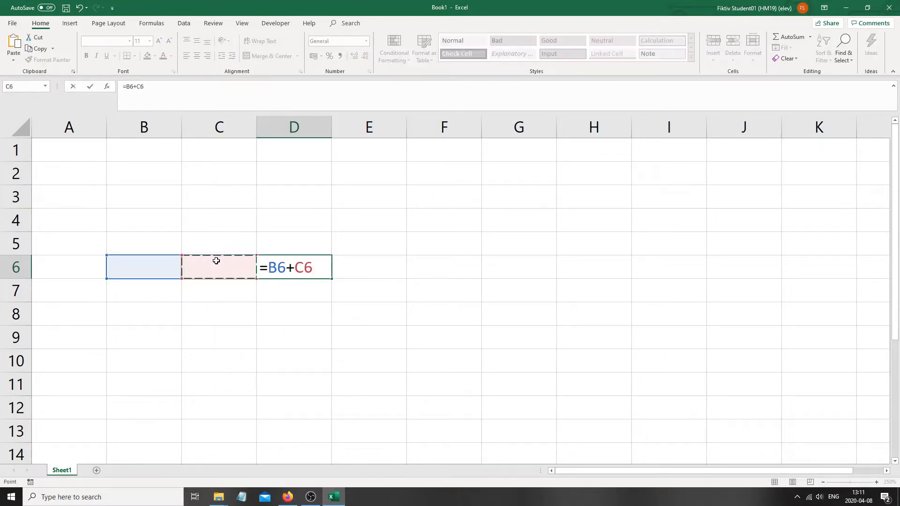
pyautogui.press('Return')
# Step: Enter 2 in B6 and 3 in C6, and check the sum formula in D6
pyautogui.click(152, 268)
pyautogui.write('2')
pyautogui.click(225, 265)
pyautogui.write('3')
pyautogui.press('Return')
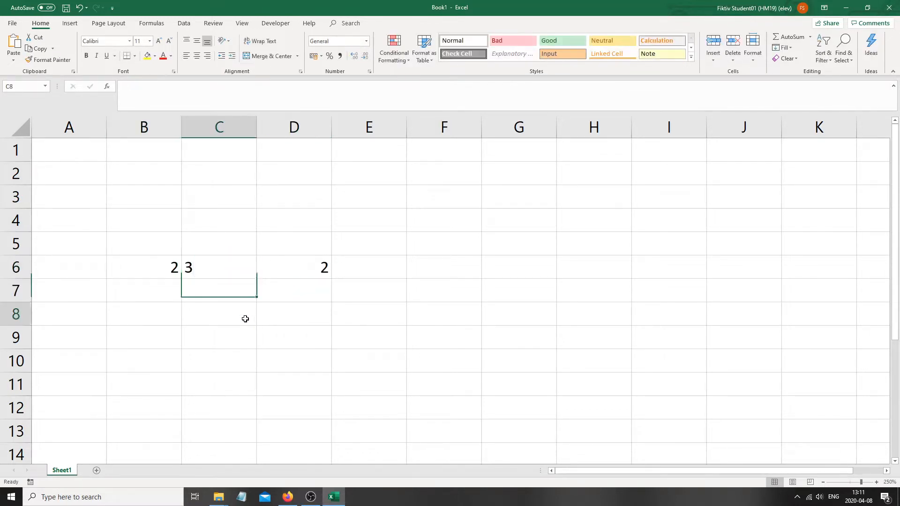
pyautogui.click(243, 317)
pyautogui.click(304, 271)
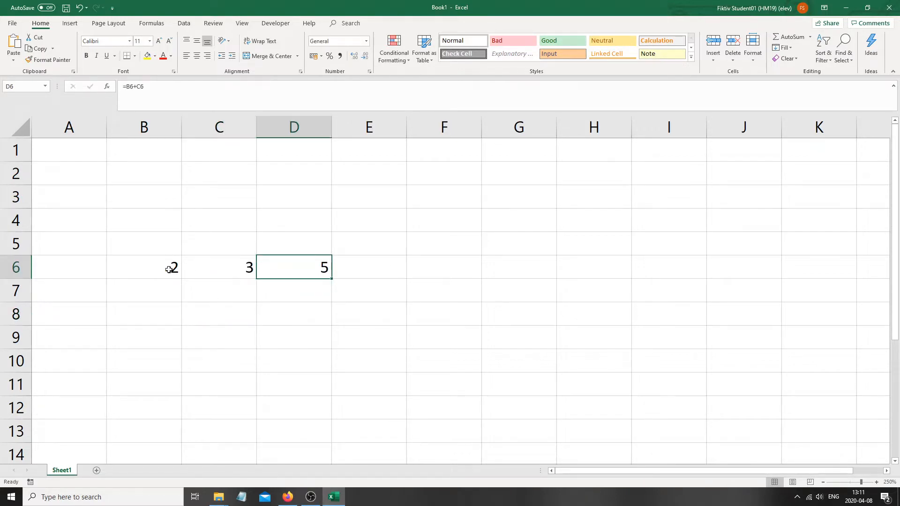
# Step: Clear the contents of the range B6:D6
pyautogui.click(179, 203)
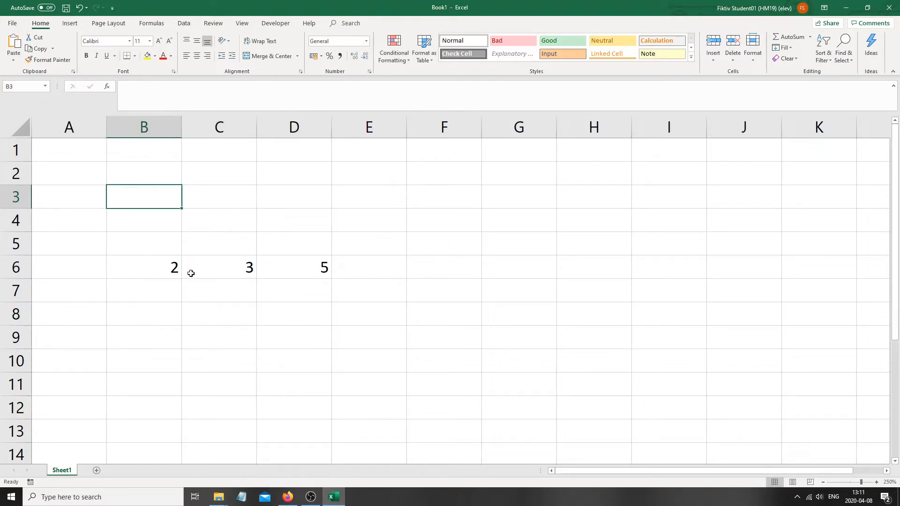
pyautogui.moveTo(178, 271); pyautogui.dragTo(305, 270)
pyautogui.press('Delete')
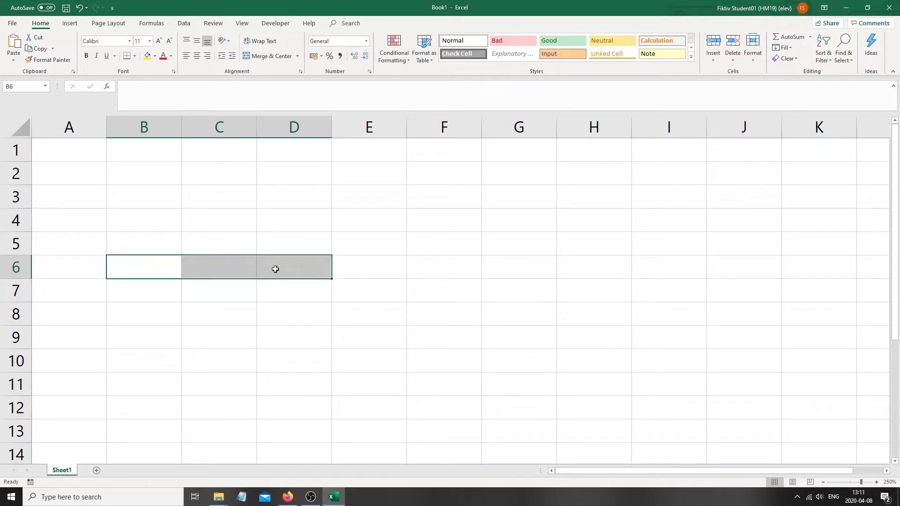
# Step: Enter the header "input" in C5 and the header "output" in D5
pyautogui.click(281, 267)
pyautogui.click(243, 247)
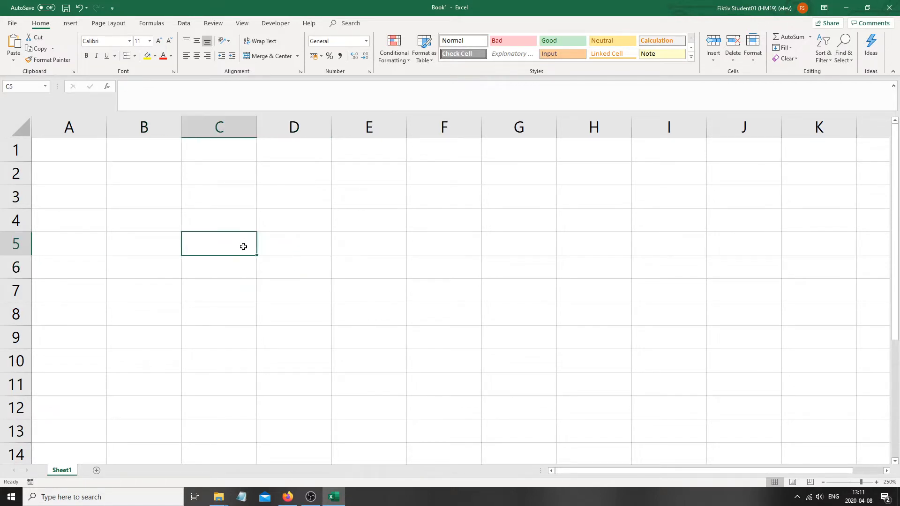
pyautogui.write('input')
pyautogui.click(322, 245)
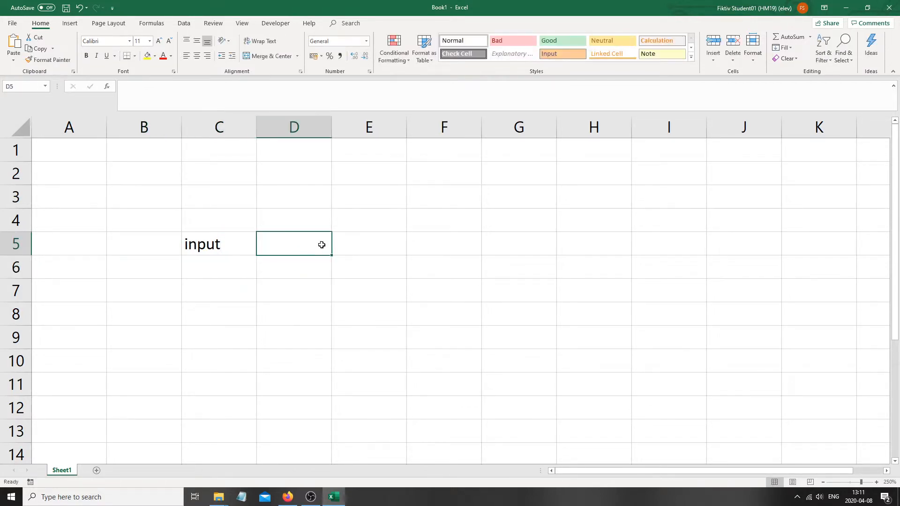
pyautogui.write('ount')
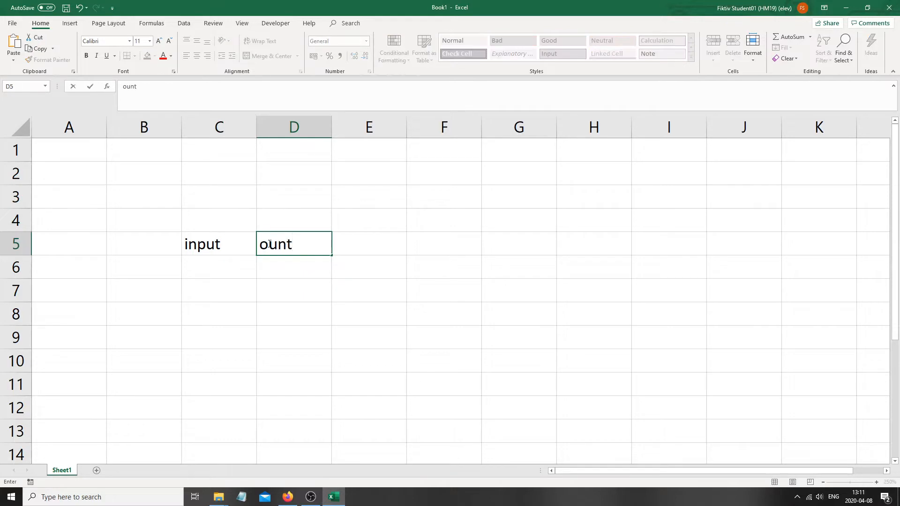
pyautogui.moveTo(299, 241); pyautogui.dragTo(272, 243)
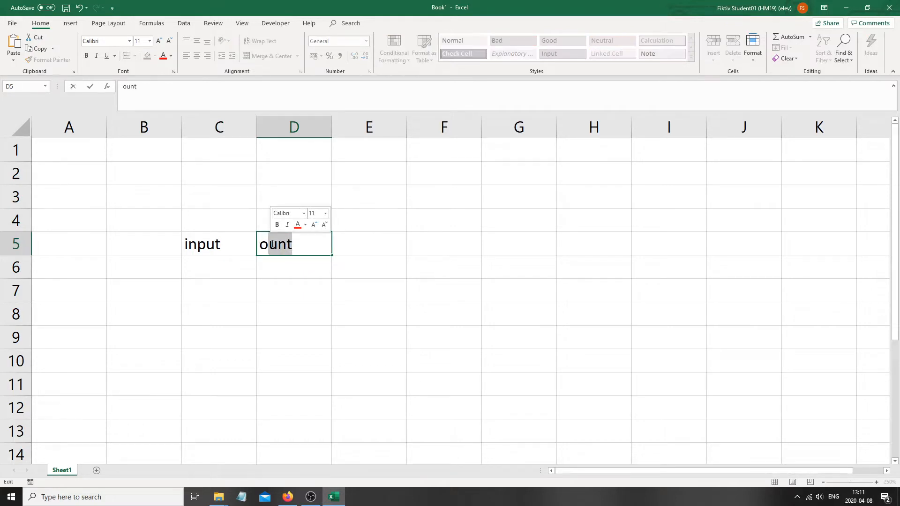
pyautogui.write('utput')
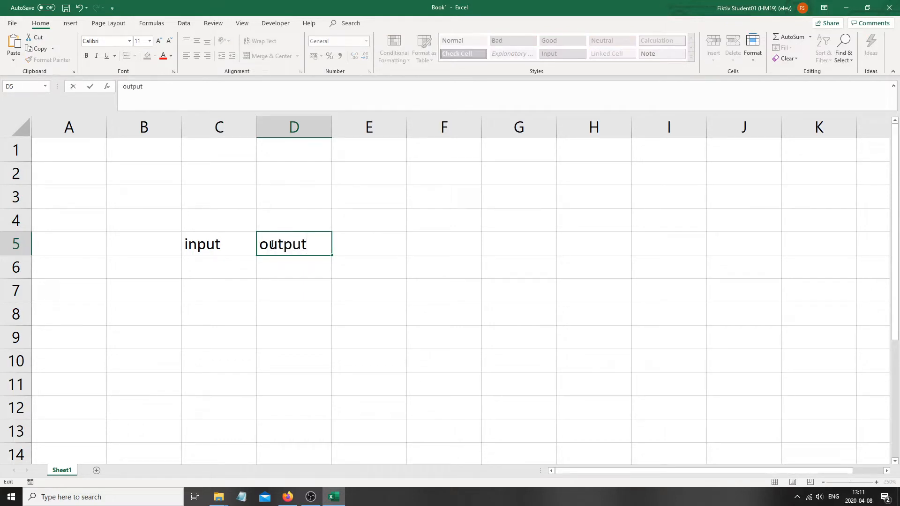
# Step: Change the header in D5 to "square"
pyautogui.moveTo(314, 237); pyautogui.dragTo(233, 236)
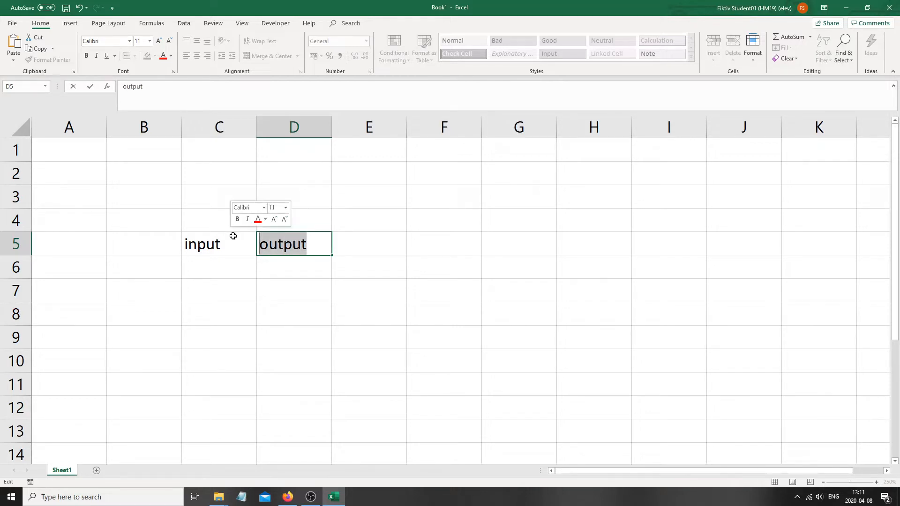
pyautogui.write('sqayr')
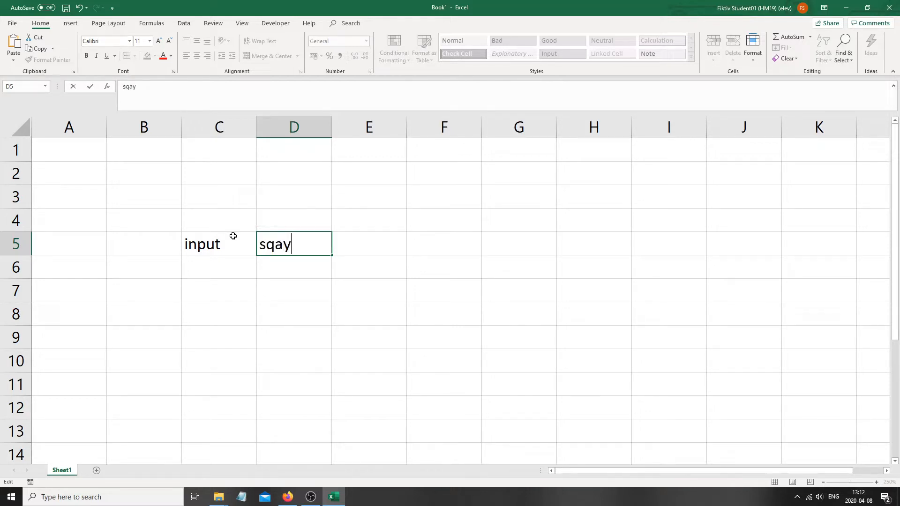
pyautogui.press('BackSpace')
pyautogui.press('BackSpace')
pyautogui.write('ure')
pyautogui.moveTo(284, 244); pyautogui.dragTo(276, 244)
pyautogui.press('BackSpace')
pyautogui.write('a')
pyautogui.click(318, 244)
pyautogui.write('d')
pyautogui.press('BackSpace')
pyautogui.click(307, 273)
# Step: Enter 2 as the input in C6 and square it in D6 with the formula =C6^2
pyautogui.click(202, 265)
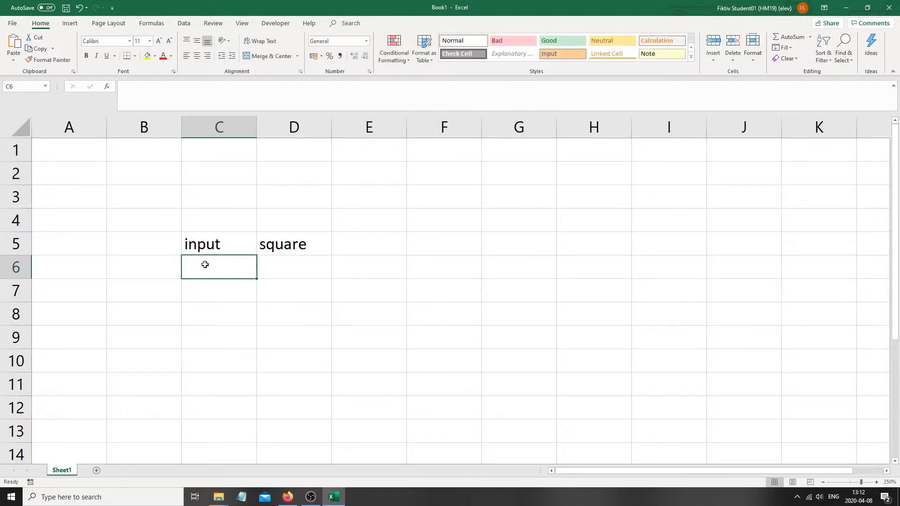
pyautogui.write('2')
pyautogui.click(294, 270)
pyautogui.write('=')
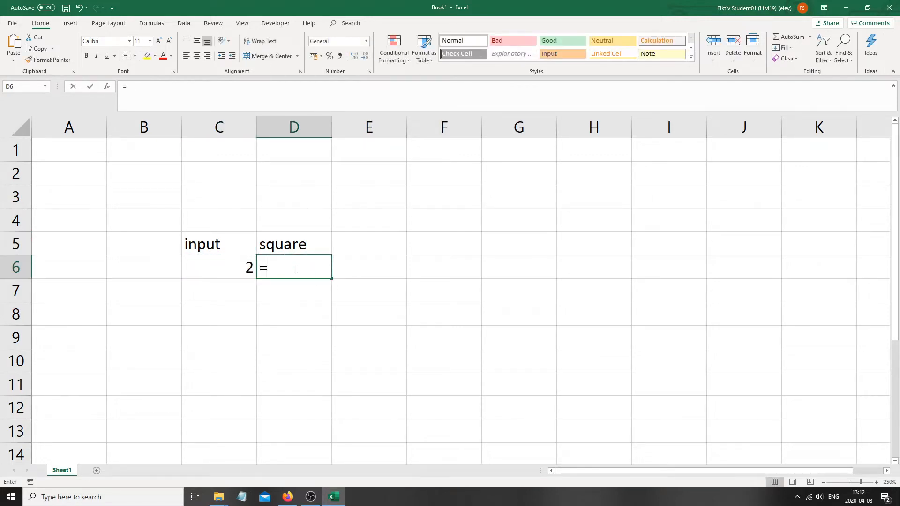
pyautogui.click(226, 266)
pyautogui.write('^2')
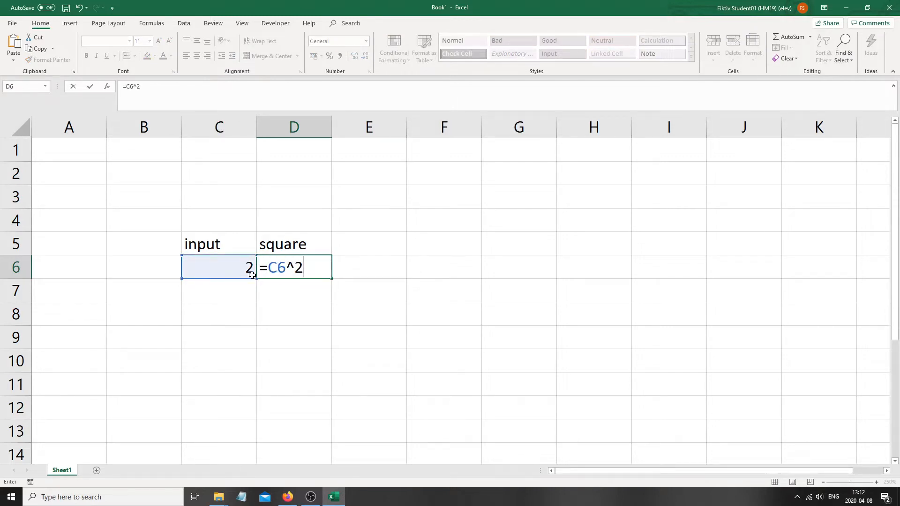
pyautogui.press('Return')
pyautogui.click(216, 276)
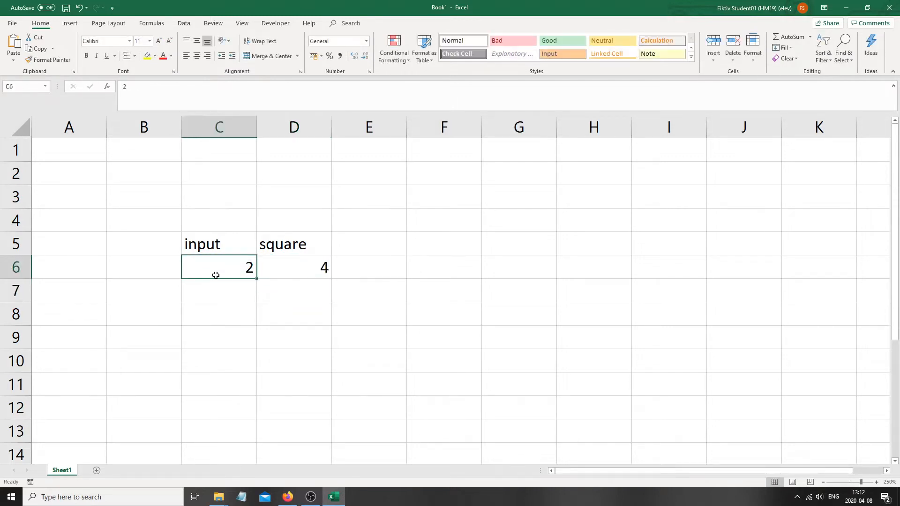
# Step: Rewrite the square formula in D6 as the multiplication =C6*C6
pyautogui.click(310, 266)
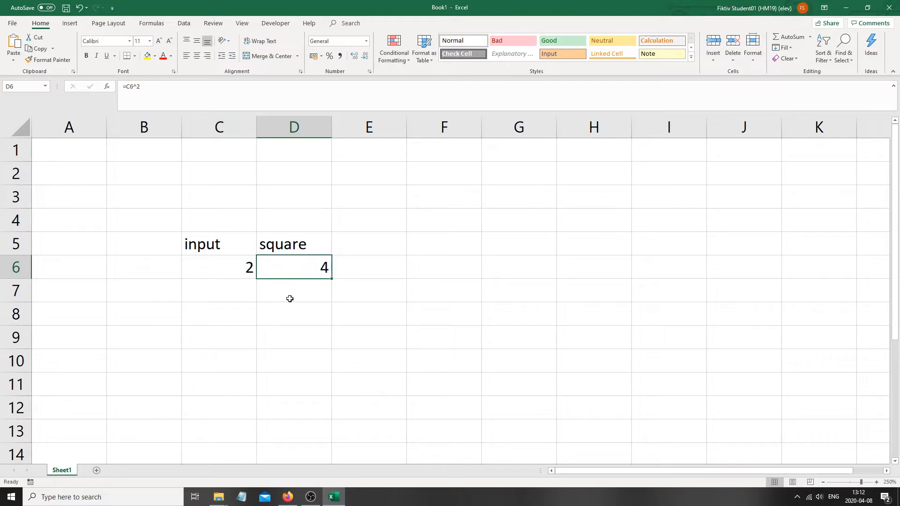
pyautogui.press('F2')
pyautogui.moveTo(304, 267); pyautogui.dragTo(272, 267)
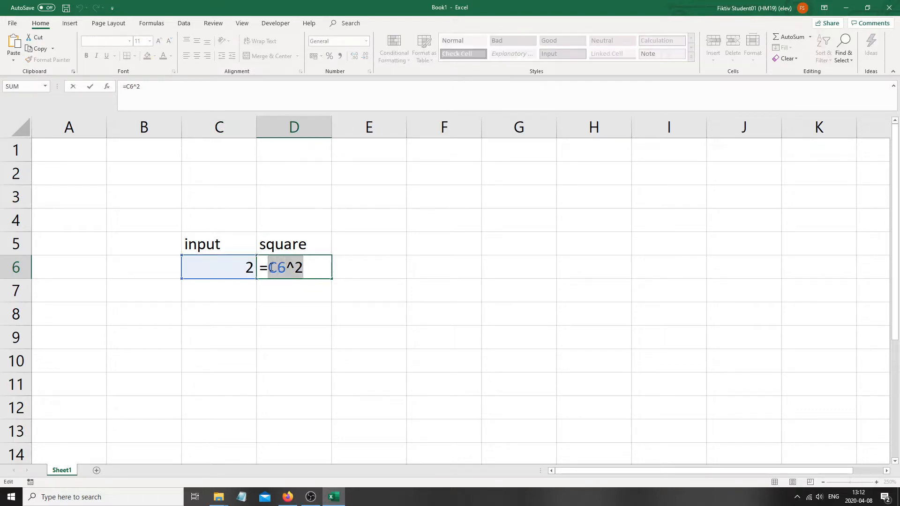
pyautogui.click(233, 262)
pyautogui.write('*')
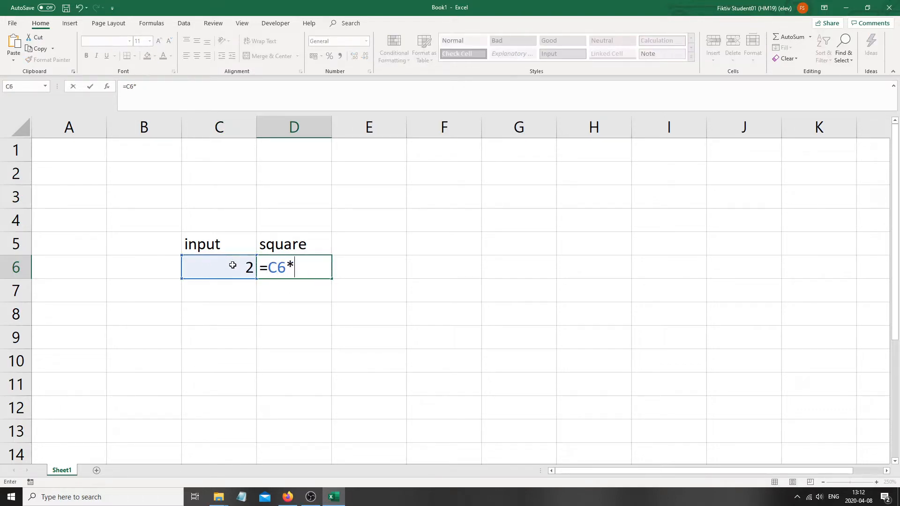
pyautogui.click(232, 266)
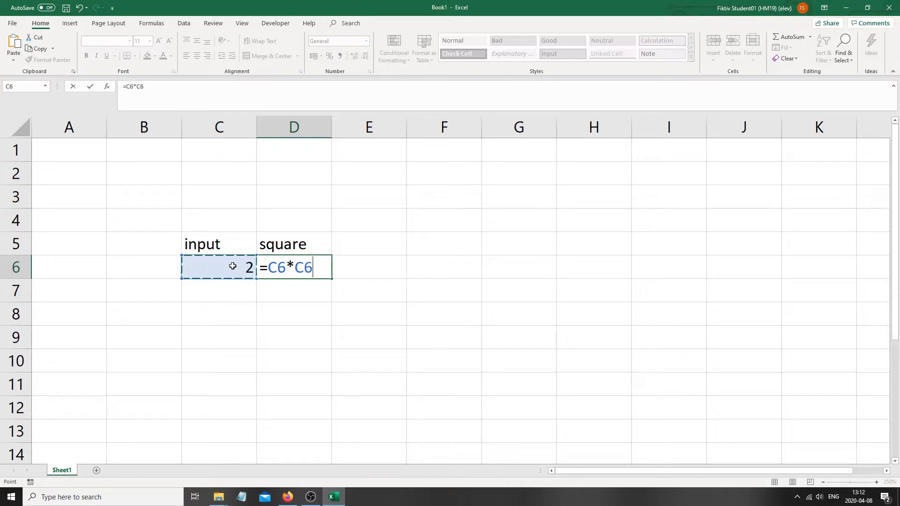
pyautogui.press('Return')
# Step: Test the square formula by entering 6, 12 and 15 one after another as the input in C6
pyautogui.click(244, 269)
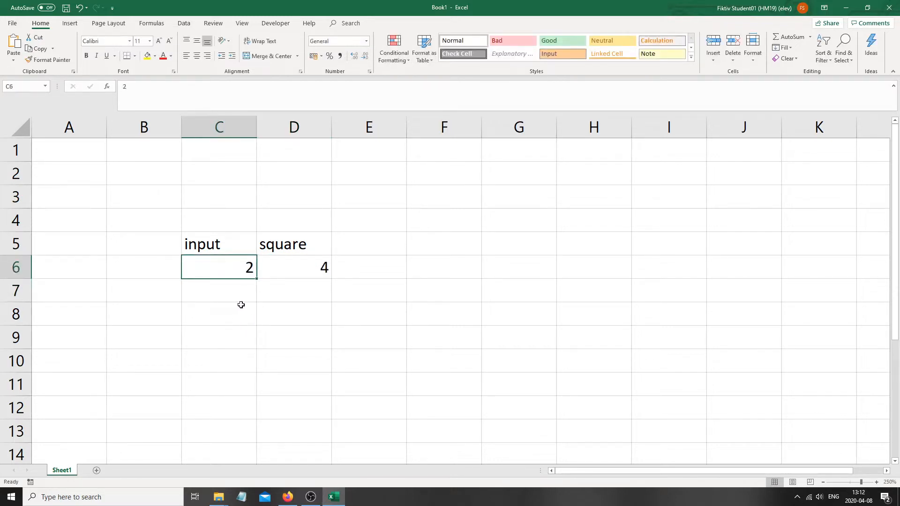
pyautogui.write('6')
pyautogui.click(242, 347)
pyautogui.press('Up')
pyautogui.press('Up')
pyautogui.press('Up')
pyautogui.write('12')
pyautogui.press('Return')
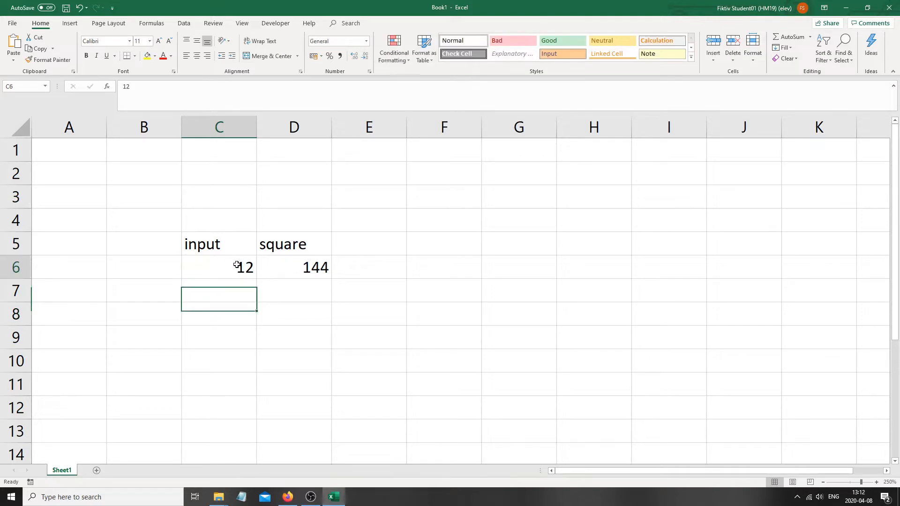
pyautogui.click(239, 269)
pyautogui.write('15')
pyautogui.click(217, 314)
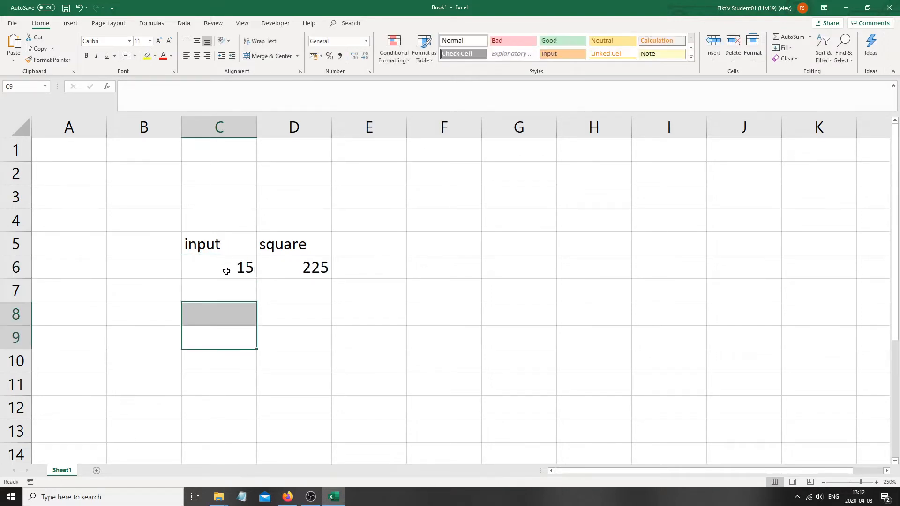
# Step: Set the input in C6 to 65 and check the square formula in D6
pyautogui.click(229, 269)
pyautogui.write('65')
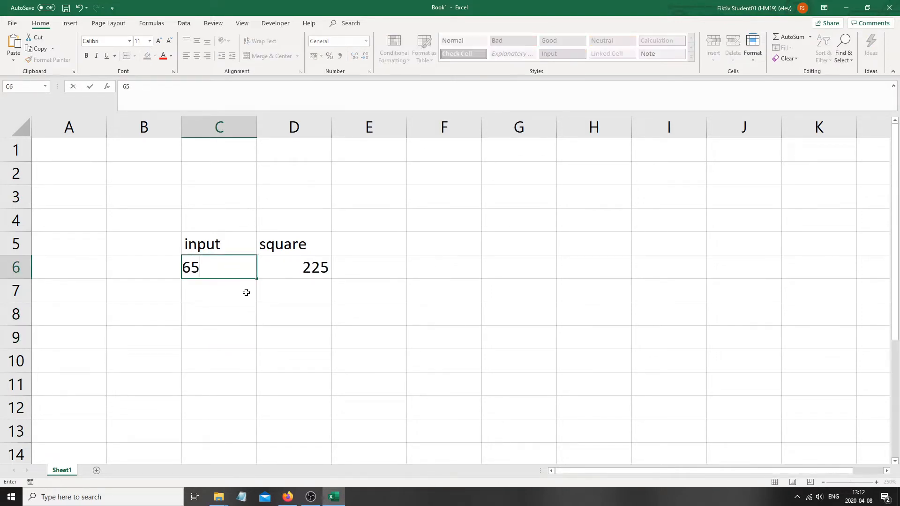
pyautogui.click(258, 334)
pyautogui.click(232, 260)
pyautogui.click(291, 264)
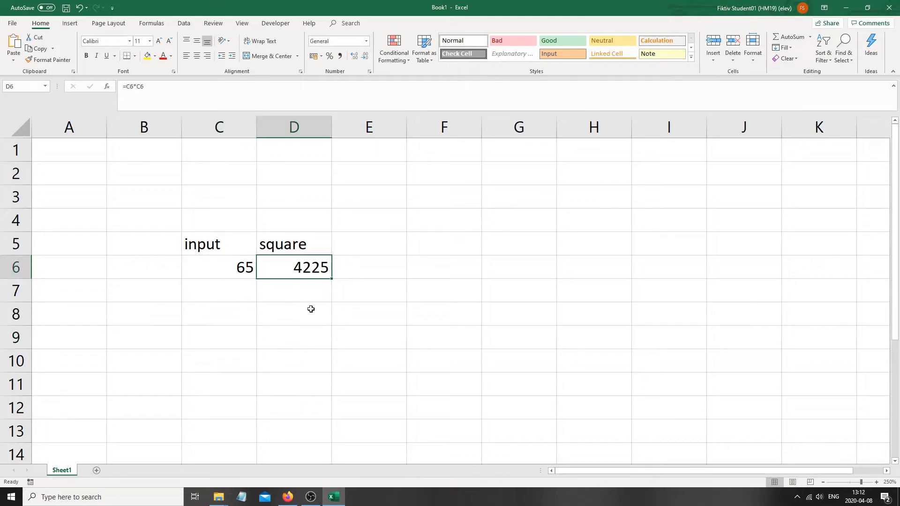
# Step: Format the headers in C5:D5 as right-aligned and bold with a bottom border
pyautogui.moveTo(237, 249); pyautogui.dragTo(286, 244)
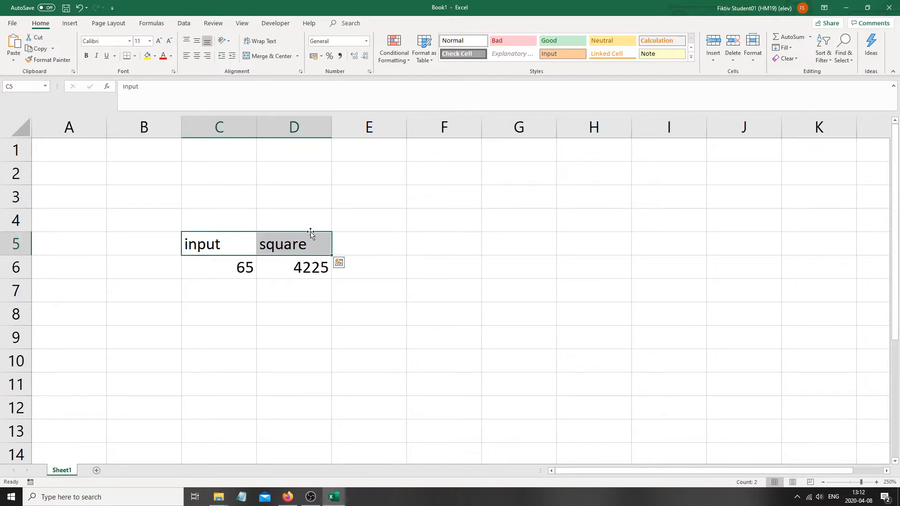
pyautogui.click(208, 57)
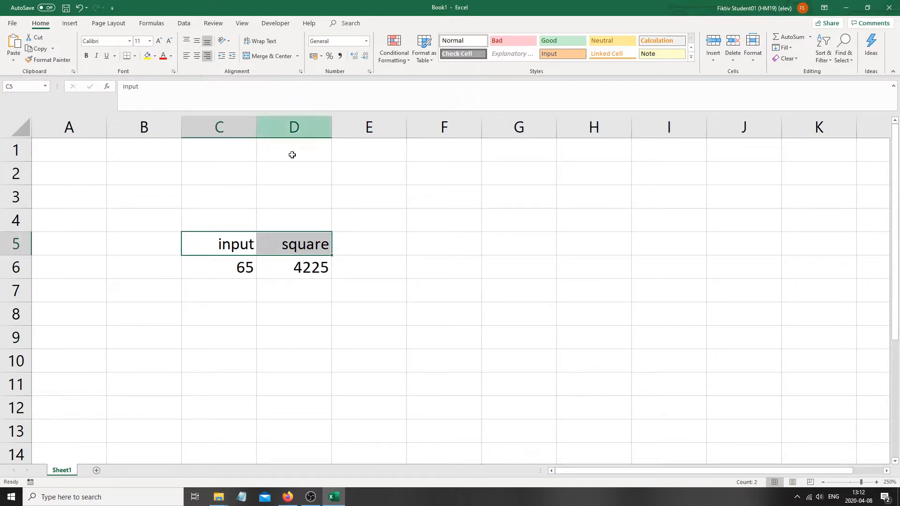
pyautogui.click(86, 56)
pyautogui.click(126, 56)
pyautogui.click(404, 201)
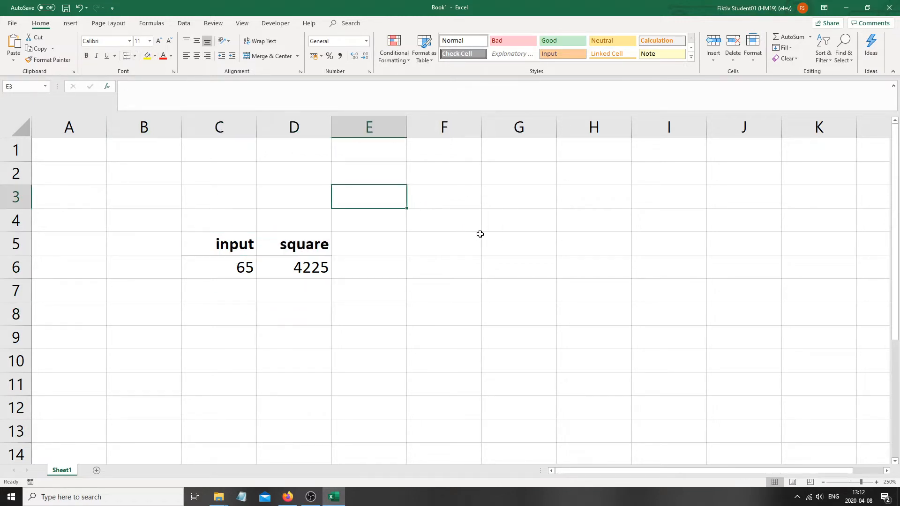
pyautogui.click(209, 266)
pyautogui.click(300, 270)
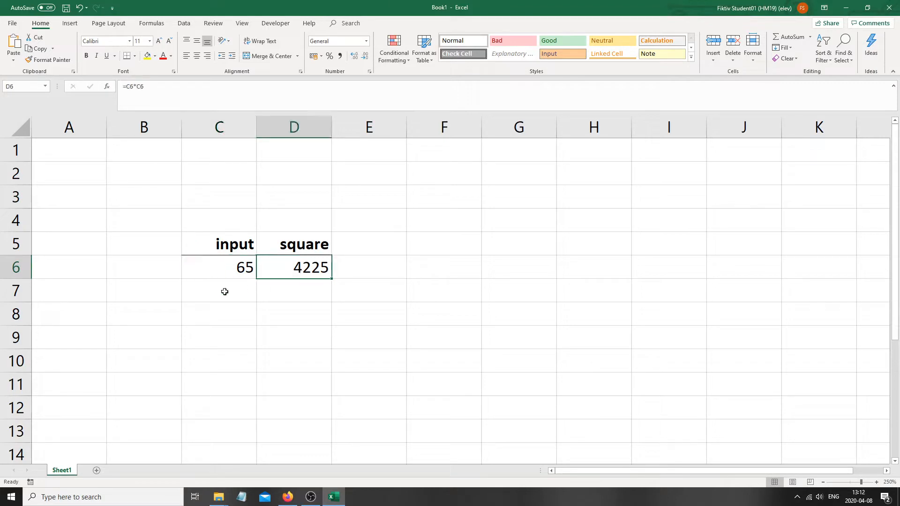
pyautogui.click(200, 258)
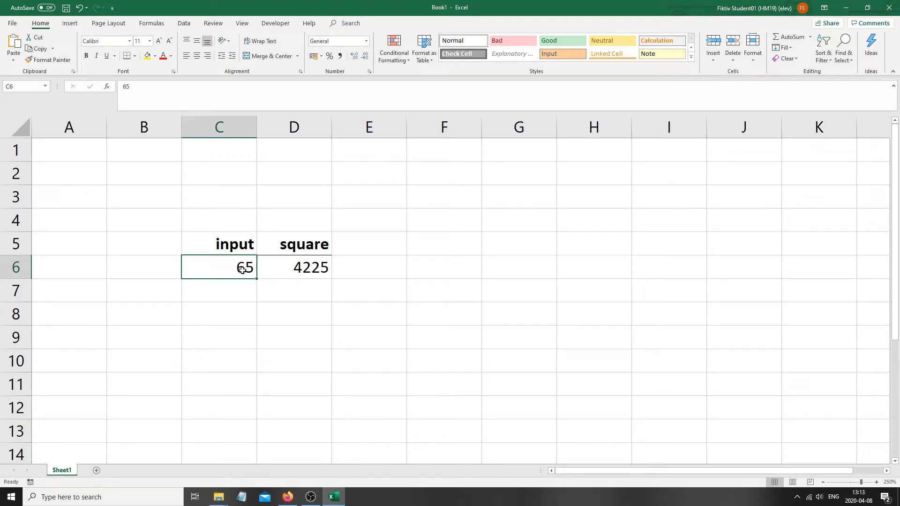
pyautogui.click(288, 271)
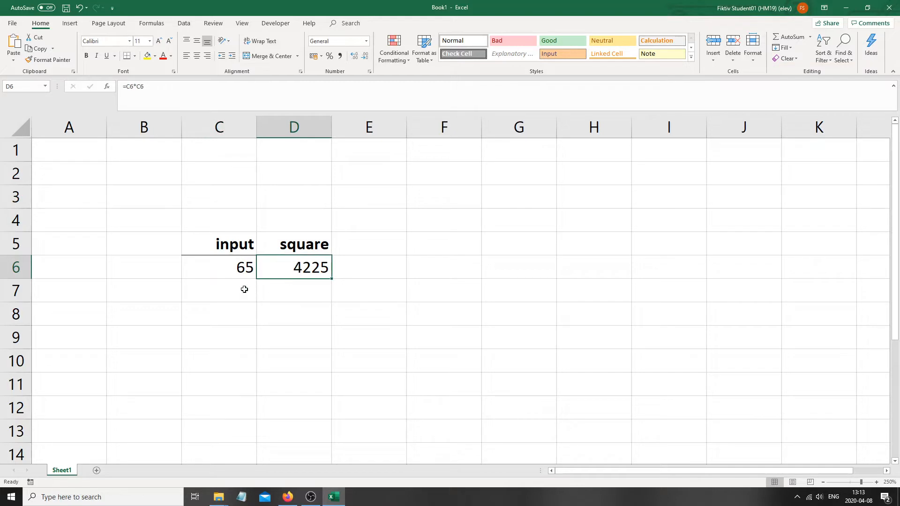
# Step: Test the square formula by entering 70 and 51 one after another as the input in C6
pyautogui.press('Left')
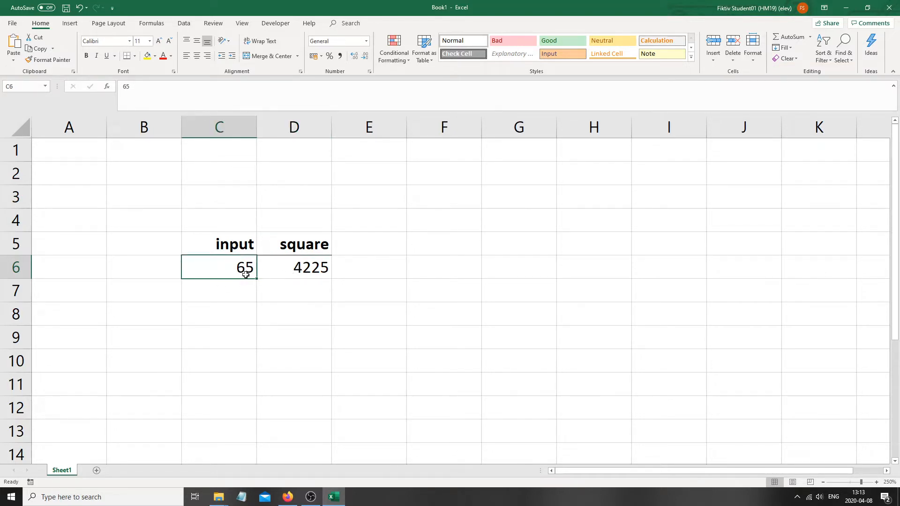
pyautogui.write('70')
pyautogui.press('Return')
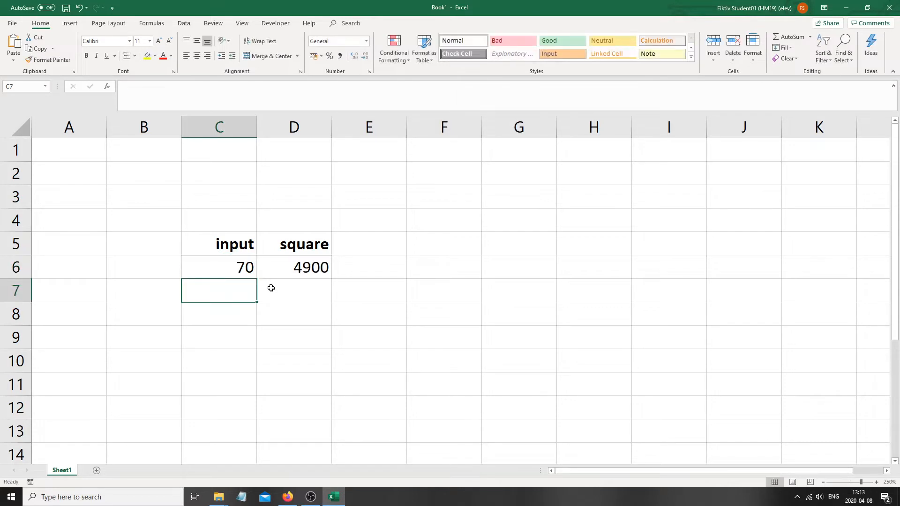
pyautogui.click(236, 272)
pyautogui.write('51')
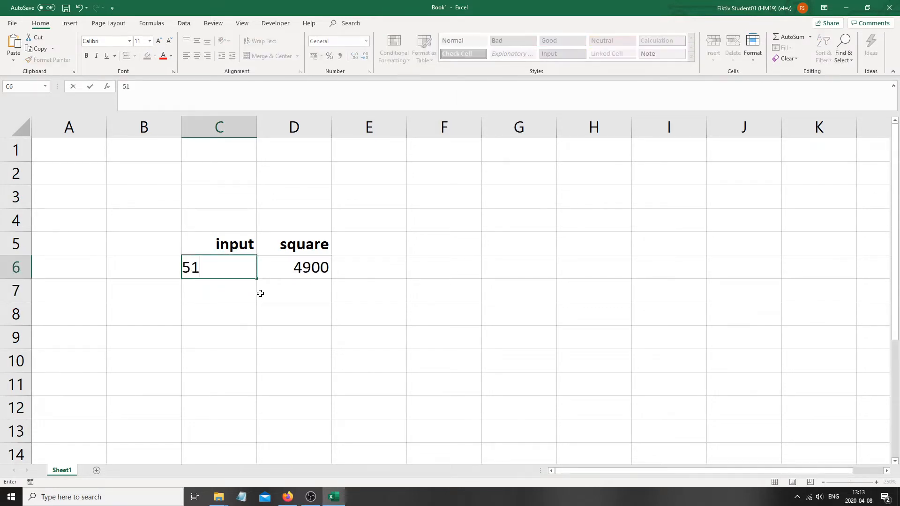
pyautogui.press('Return')
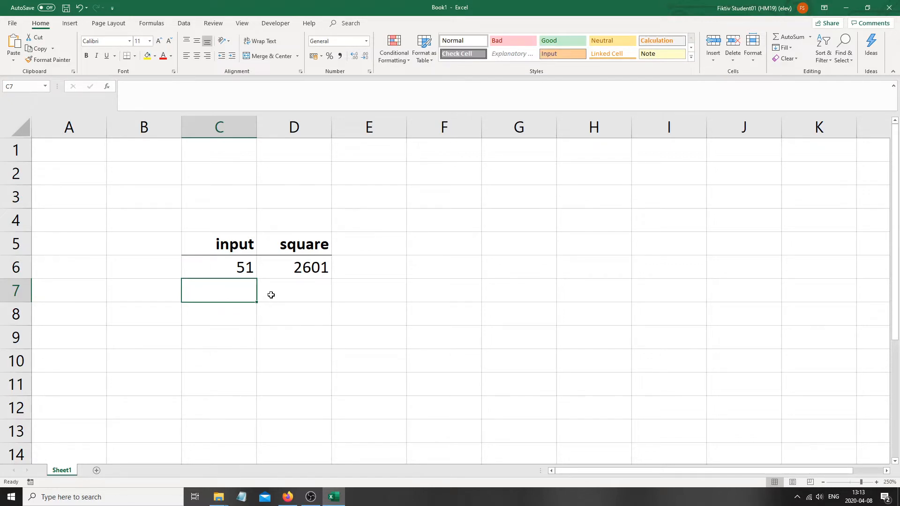
# Step: Set the input in C6 to 4 and compare it with the square formula in D6
pyautogui.click(231, 269)
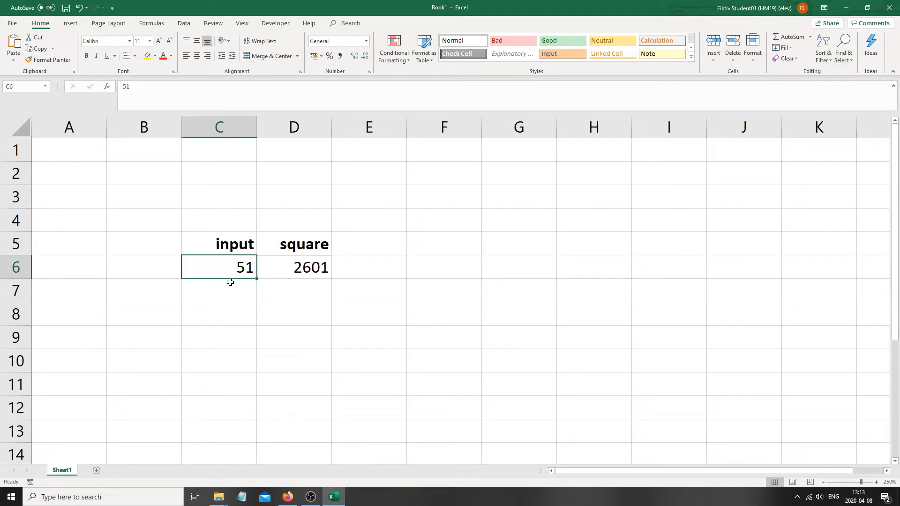
pyautogui.write('4')
pyautogui.click(236, 314)
pyautogui.click(255, 270)
pyautogui.click(295, 274)
pyautogui.click(218, 262)
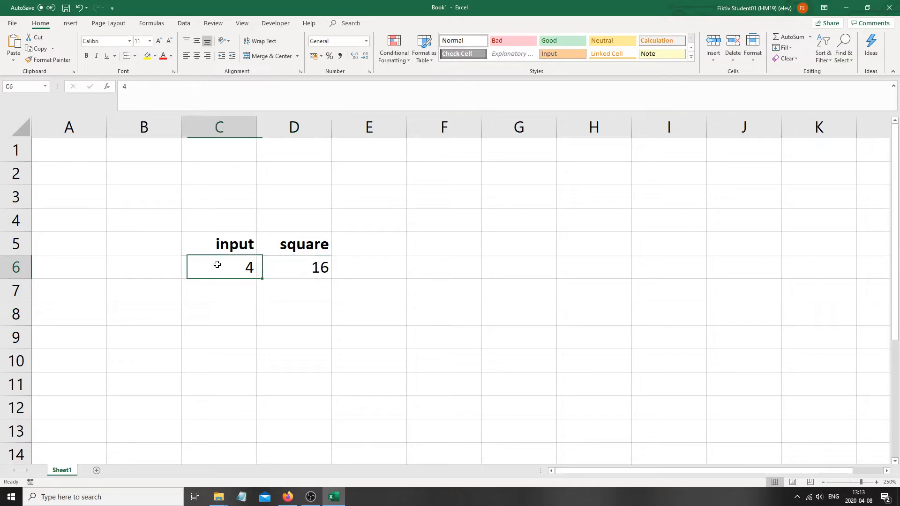
# Step: Label the two columns below the table with "known" in C8 and "unkown" in D8
pyautogui.click(224, 313)
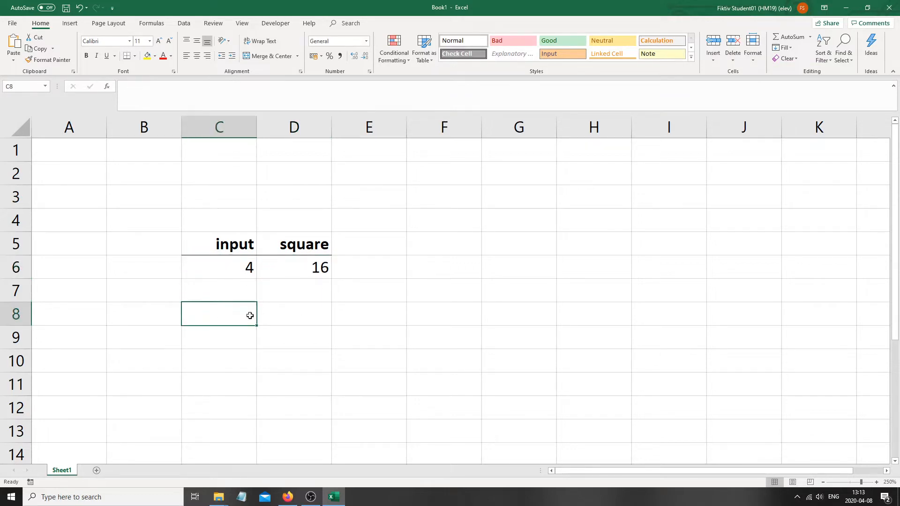
pyautogui.write('u')
pyautogui.press('BackSpace')
pyautogui.write('known')
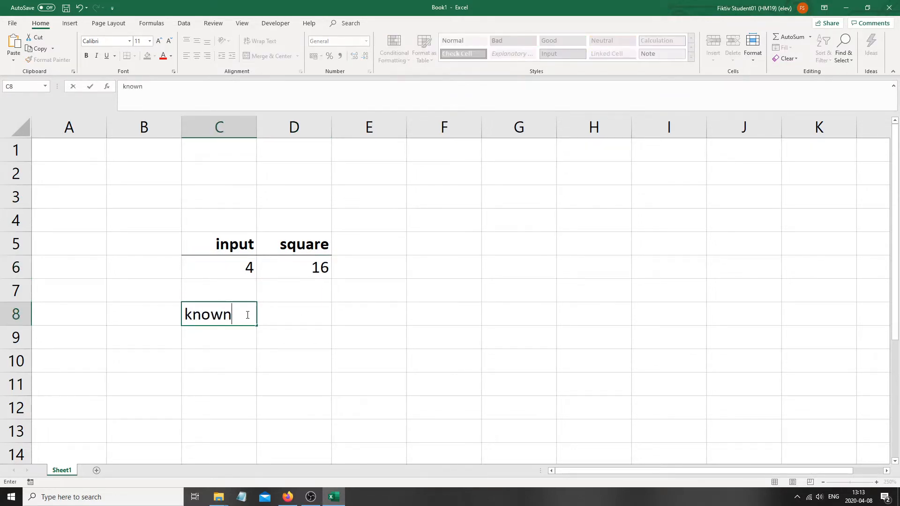
pyautogui.scroll(-1, 303, 308)
pyautogui.click(307, 243)
pyautogui.scroll(1, 275, 333)
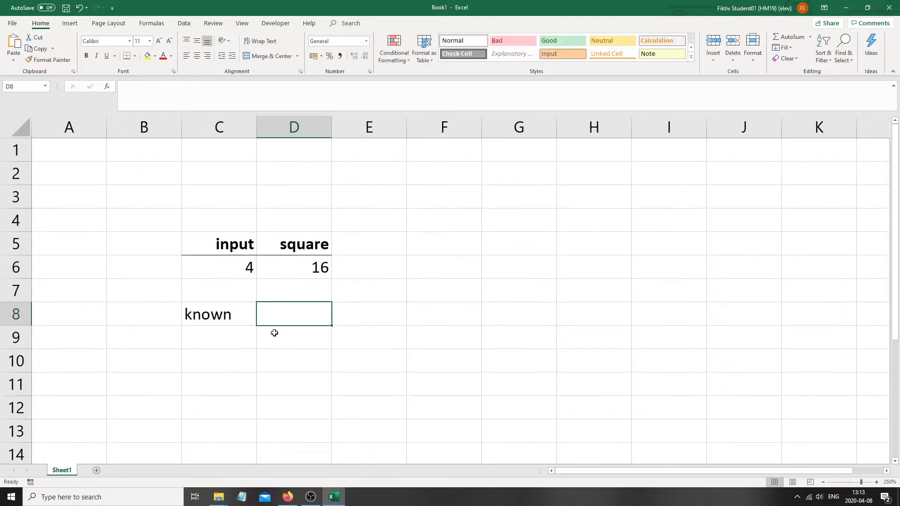
pyautogui.write('unkown')
pyautogui.press('Return')
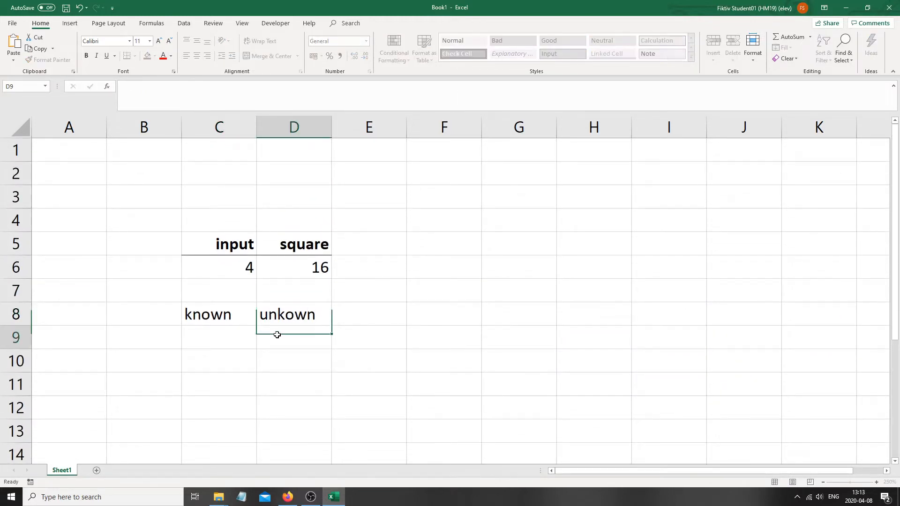
# Step: Set the input in C6 to 5
pyautogui.click(241, 274)
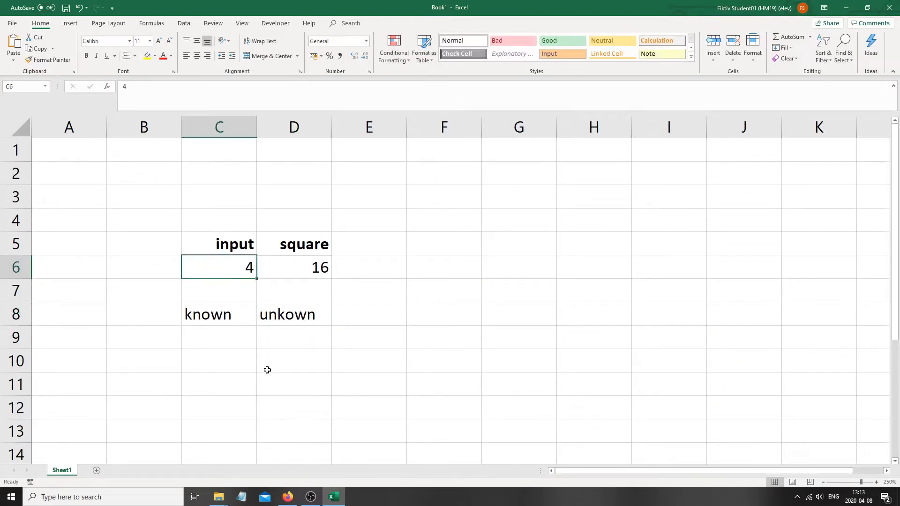
pyautogui.write('5')
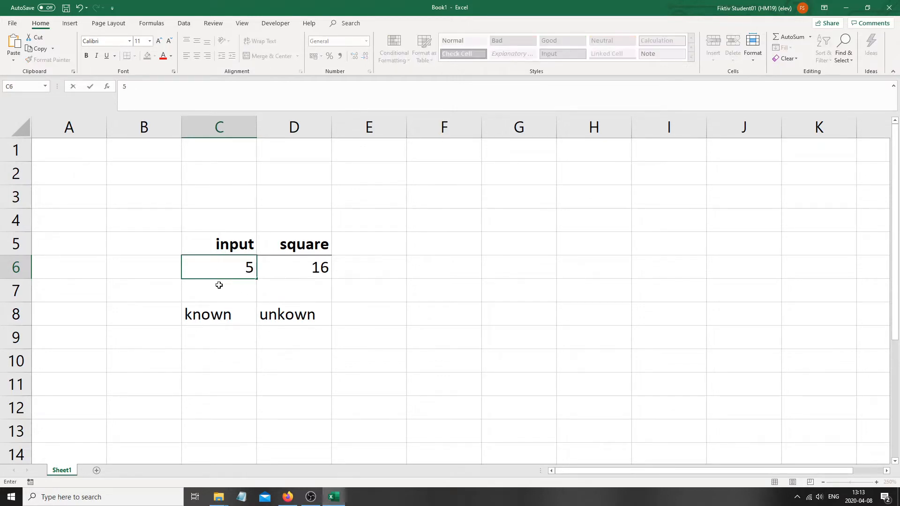
pyautogui.press('Return')
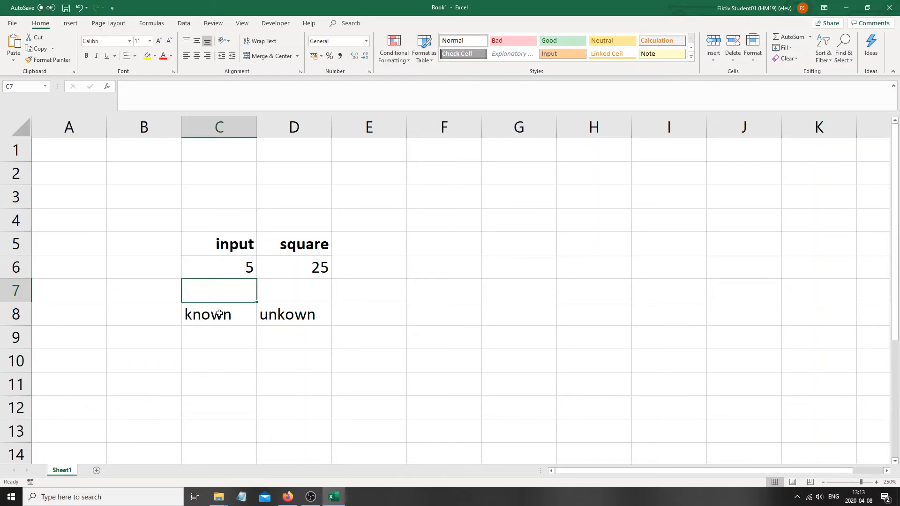
# Step: Replace the row 8 labels with "unknown" in C8 and "known" in D8
pyautogui.moveTo(214, 320); pyautogui.dragTo(328, 319)
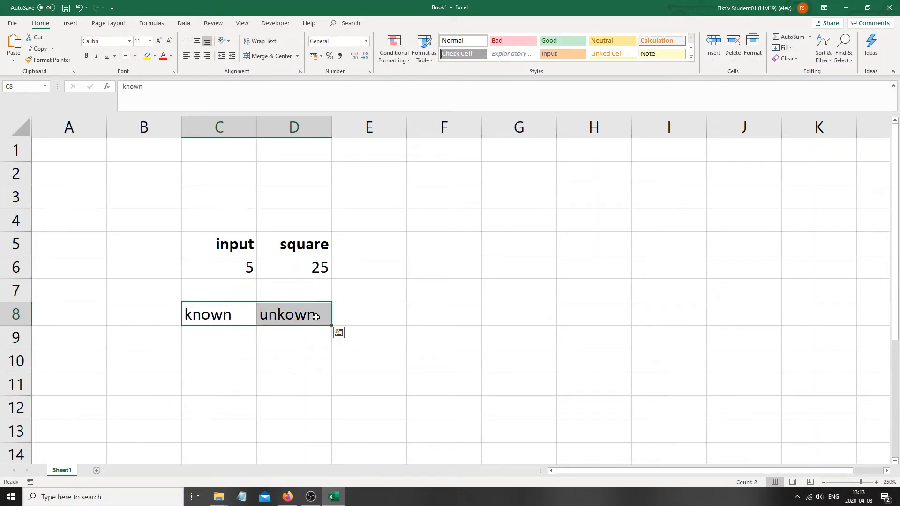
pyautogui.press('Delete')
pyautogui.click(298, 317)
pyautogui.write('known')
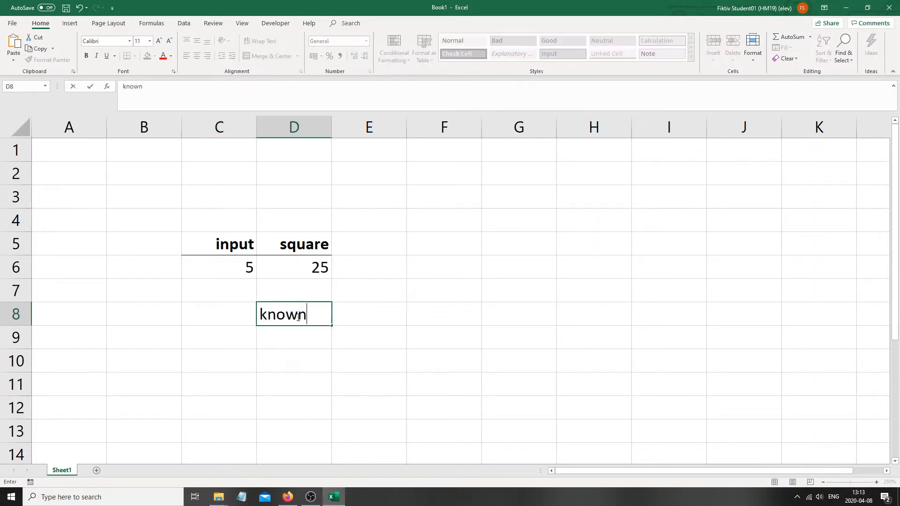
pyautogui.click(225, 307)
pyautogui.write('uno')
pyautogui.press('BackSpace')
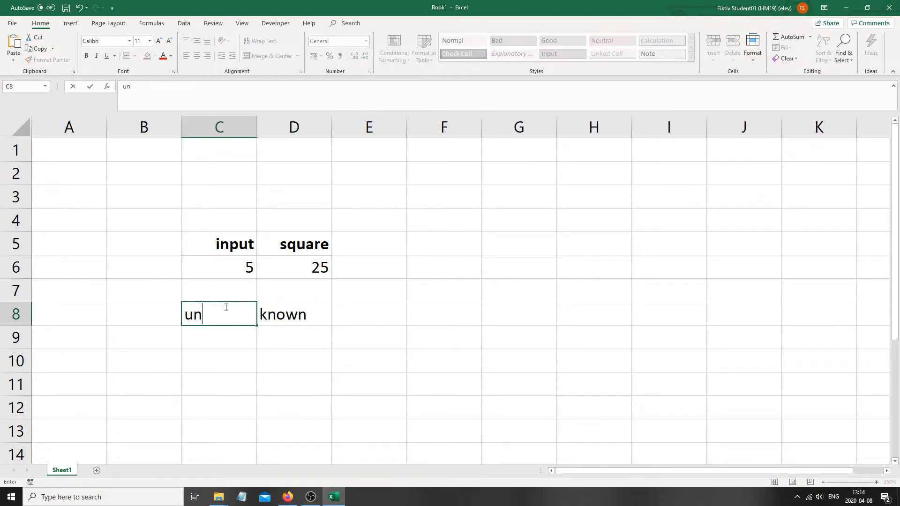
pyautogui.write('known')
pyautogui.click(230, 270)
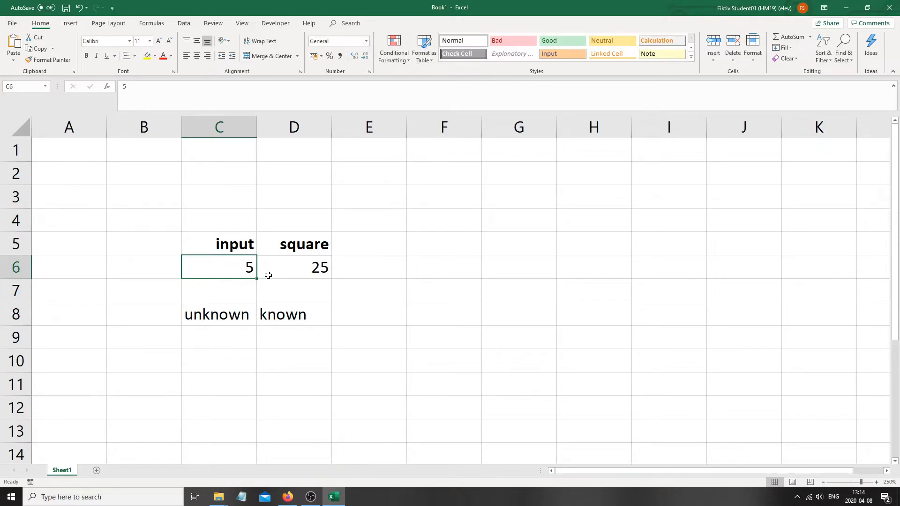
# Step: Check the square formula in D6 against its input cell and set the input in C6 to 4
pyautogui.click(311, 266)
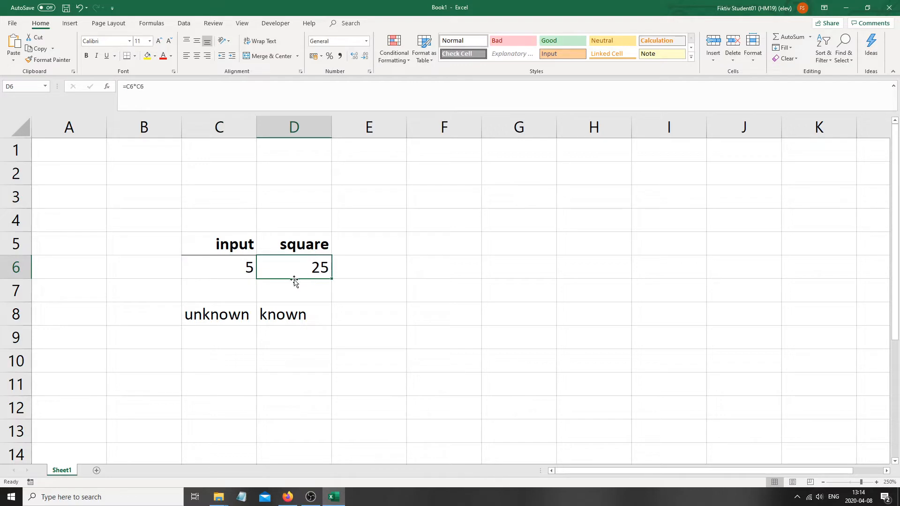
pyautogui.click(235, 265)
pyautogui.click(285, 274)
pyautogui.click(250, 268)
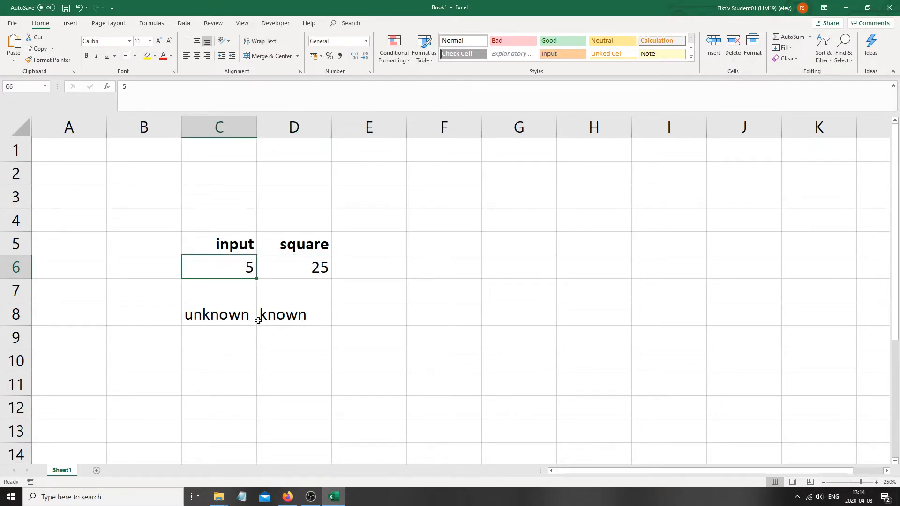
pyautogui.write('4')
pyautogui.press('Return')
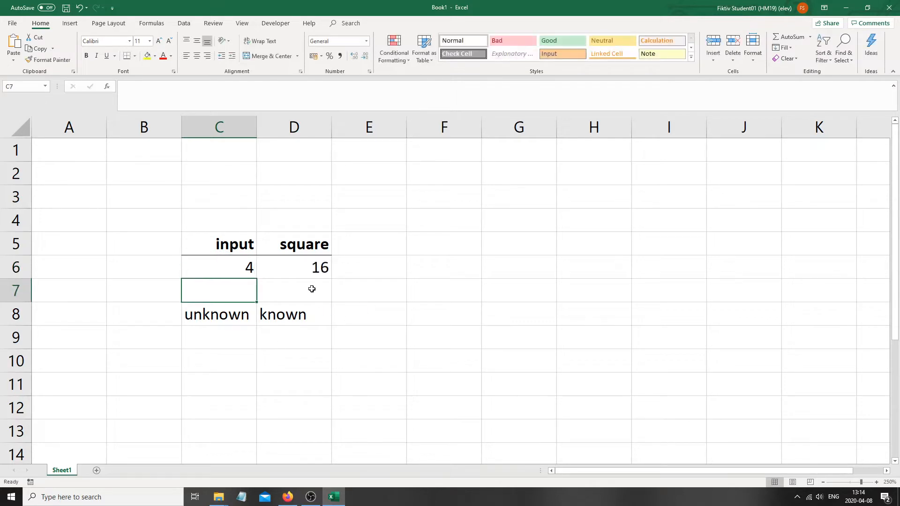
# Step: Examine how the input in C6 relates to the formula in D6, using the unknown and known labels in row 8
pyautogui.click(325, 275)
pyautogui.click(229, 274)
pyautogui.click(310, 281)
pyautogui.click(296, 269)
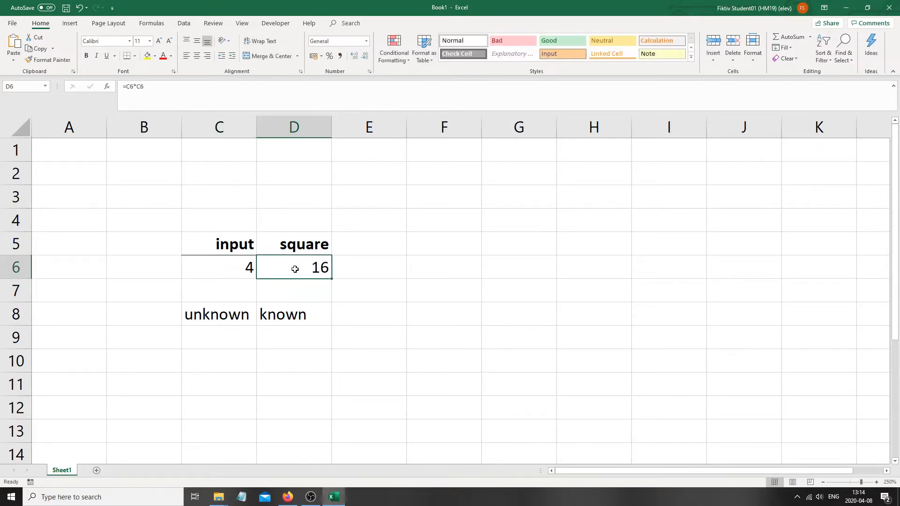
pyautogui.click(242, 271)
pyautogui.click(308, 269)
pyautogui.click(216, 265)
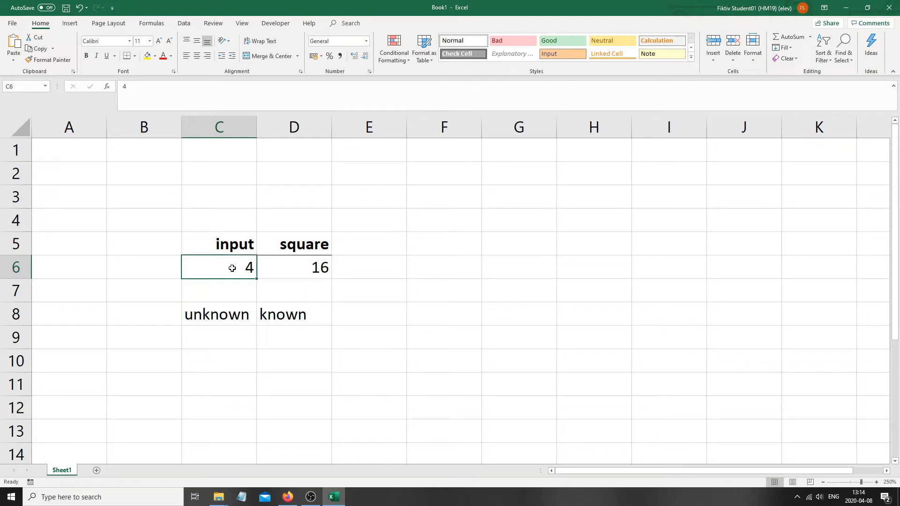
pyautogui.click(305, 266)
pyautogui.click(221, 316)
pyautogui.click(219, 260)
pyautogui.click(303, 272)
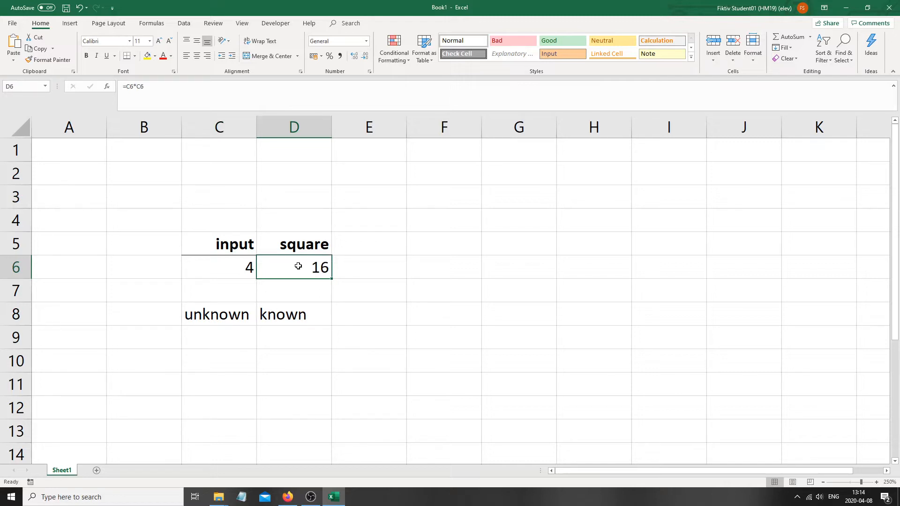
pyautogui.moveTo(239, 263); pyautogui.dragTo(297, 258)
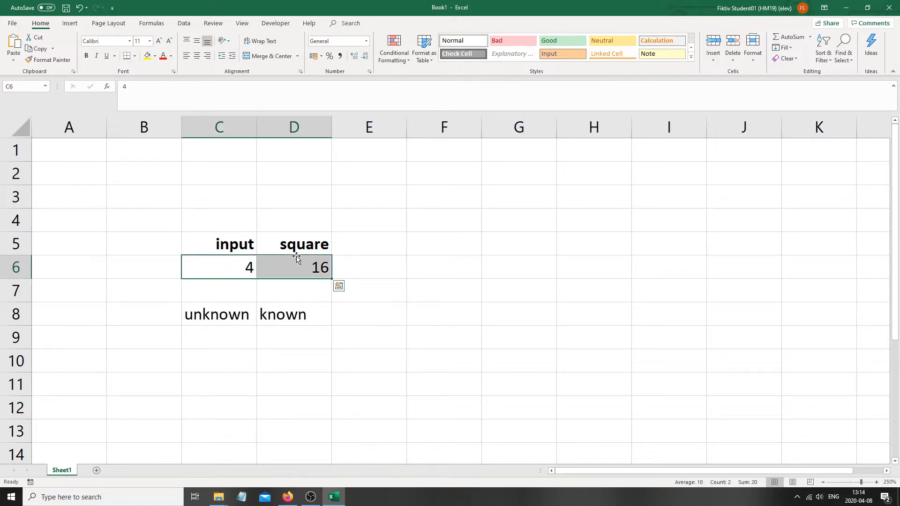
pyautogui.click(273, 266)
pyautogui.click(231, 263)
pyautogui.click(297, 261)
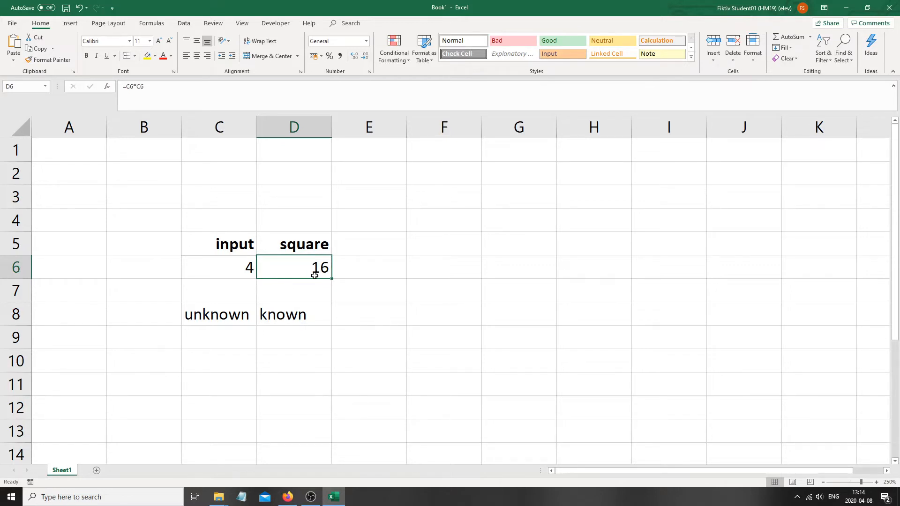
pyautogui.click(275, 338)
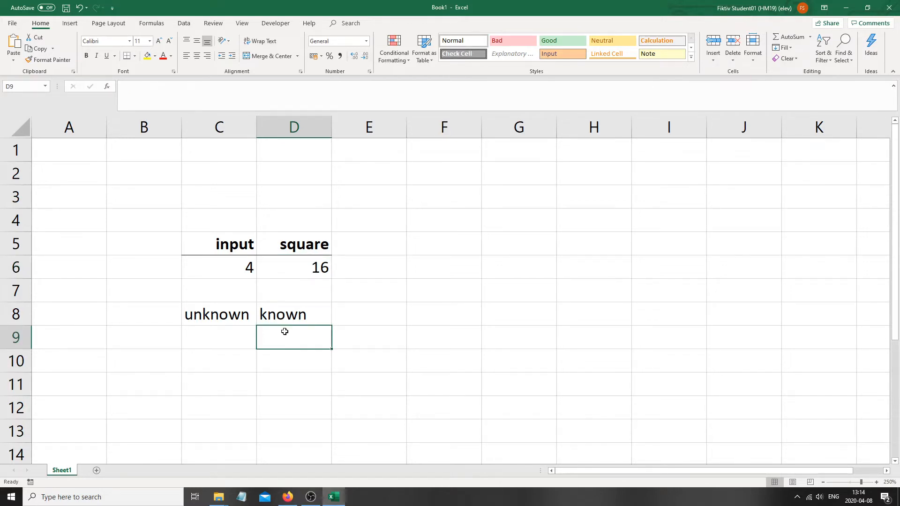
pyautogui.write('=')
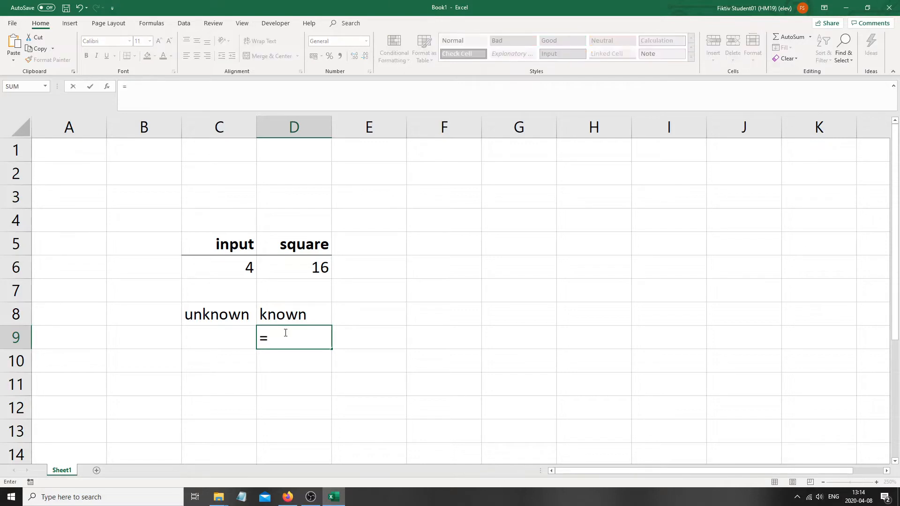
pyautogui.press('Escape')
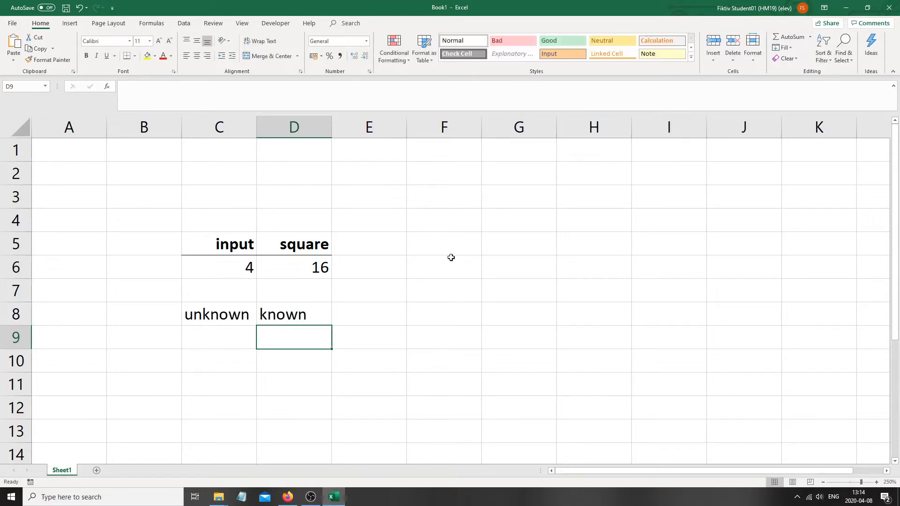
# Step: Copy the input and square headers from C5:D5 into F5:G5
pyautogui.click(512, 246)
pyautogui.moveTo(253, 240); pyautogui.dragTo(296, 243)
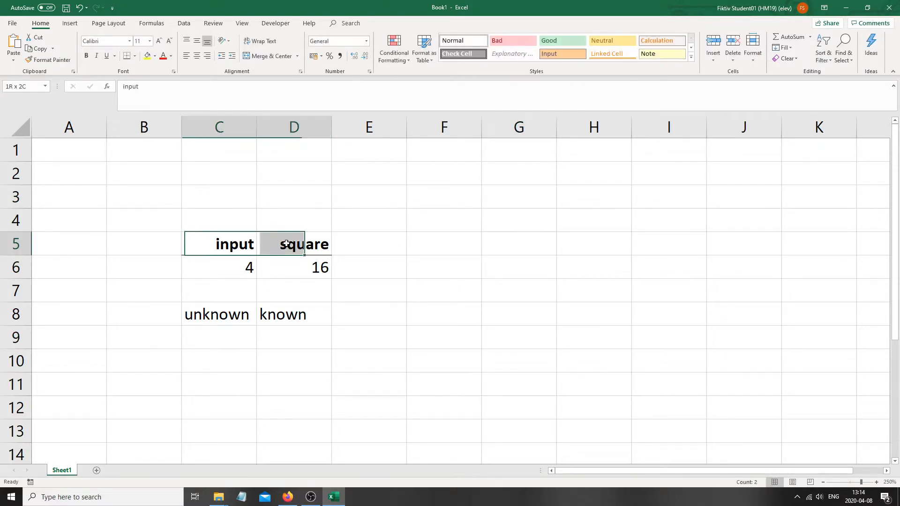
pyautogui.hotkey('ctrl', 'c')
pyautogui.click(427, 247)
pyautogui.hotkey('ctrl', 'v')
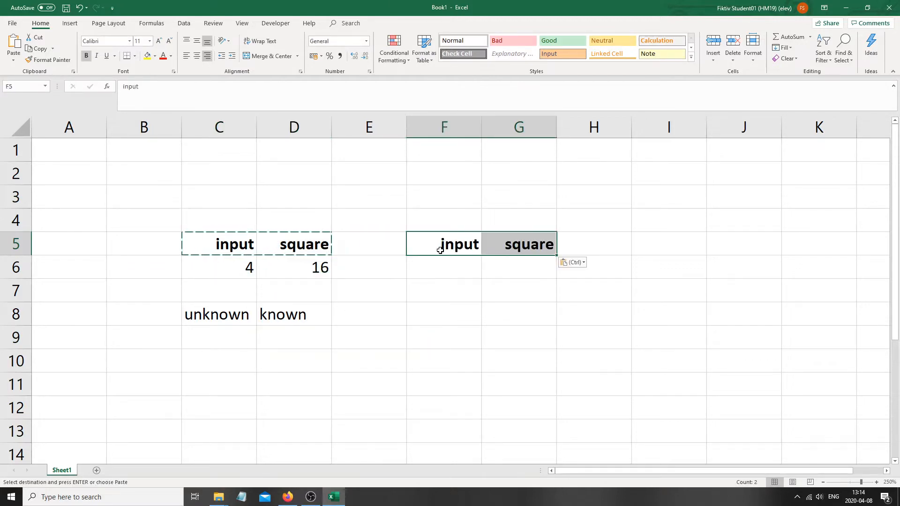
pyautogui.click(451, 271)
# Step: Change the copied header in G5 to "square root"
pyautogui.click(524, 244)
pyautogui.click(160, 90)
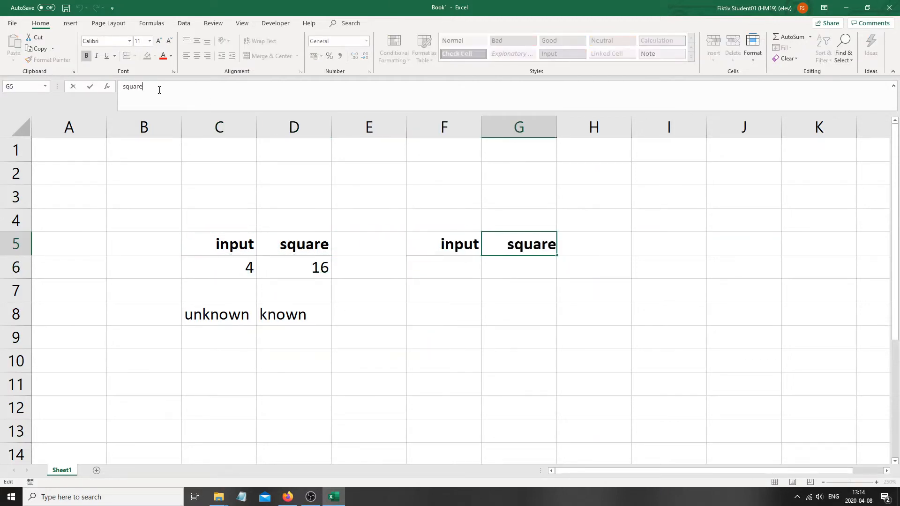
pyautogui.write('root')
pyautogui.click(441, 320)
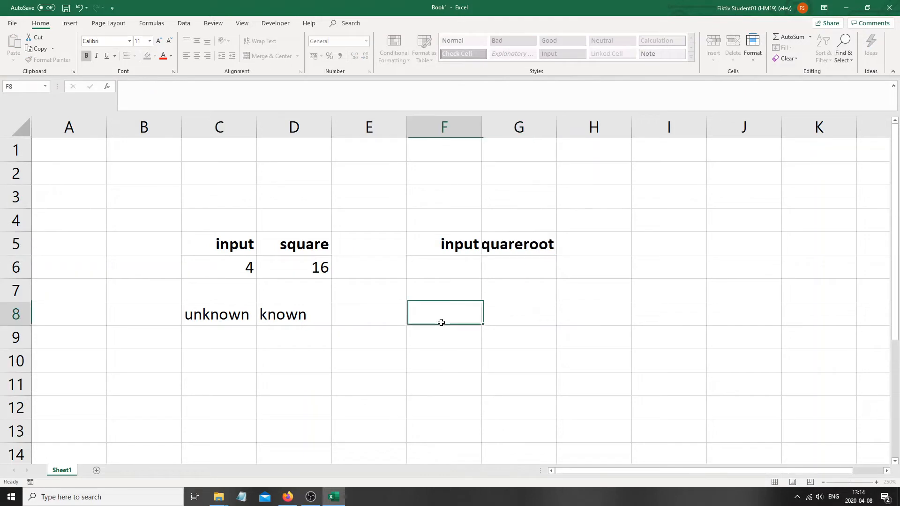
pyautogui.click(514, 247)
pyautogui.click(143, 86)
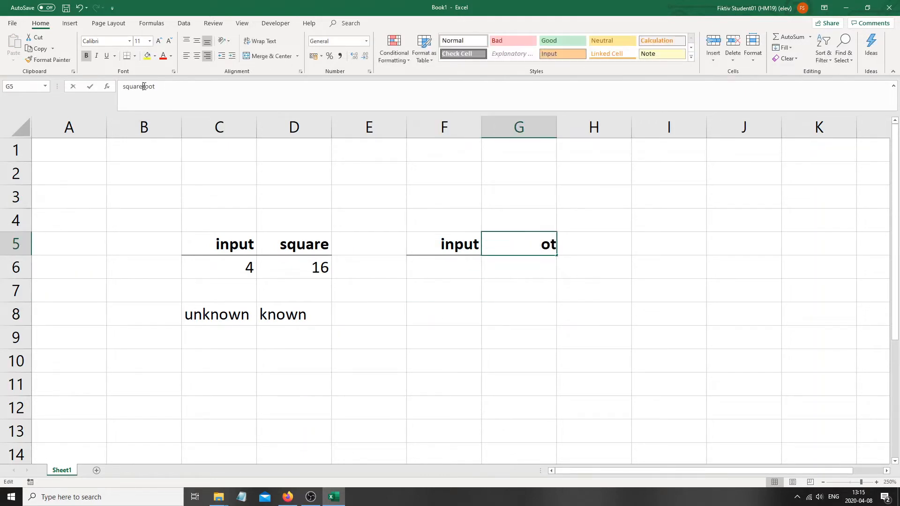
pyautogui.click(404, 341)
# Step: Left-align the square root header in G5
pyautogui.click(516, 247)
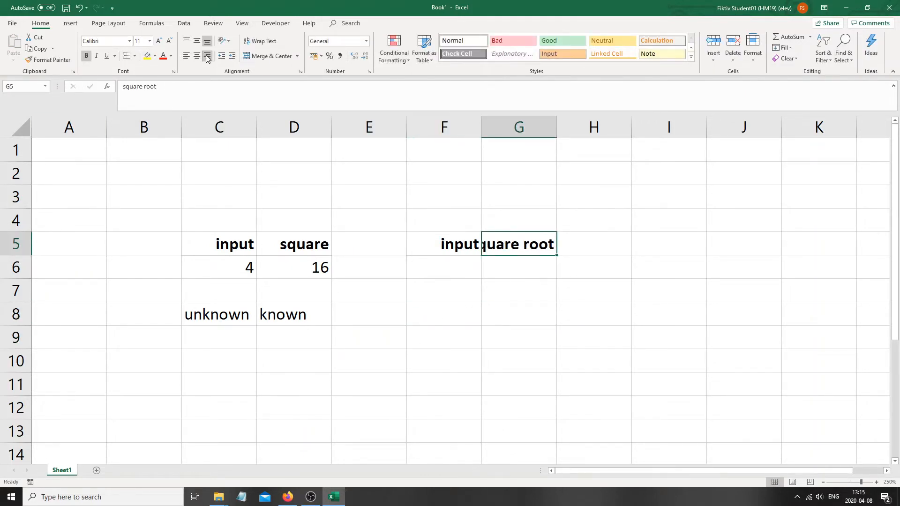
pyautogui.click(186, 56)
pyautogui.click(503, 339)
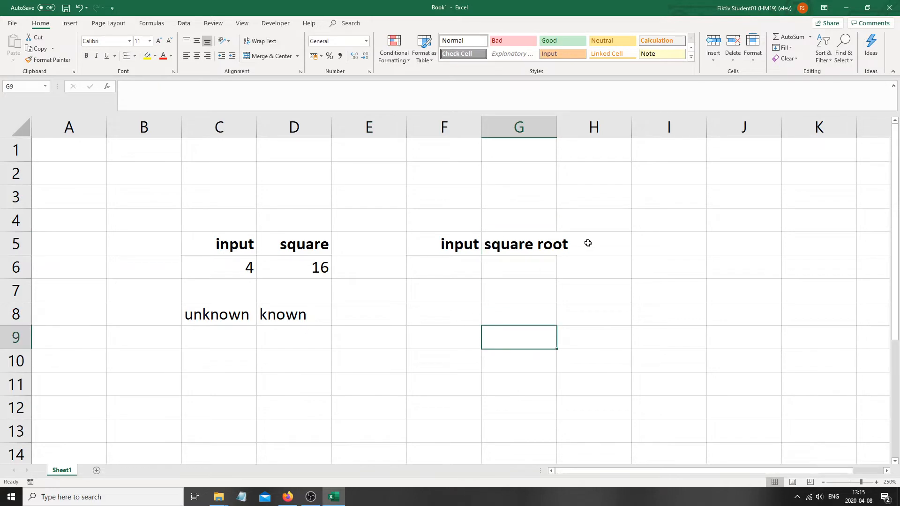
# Step: Enter 16 as the input value in F6, under the second table's input header
pyautogui.click(439, 277)
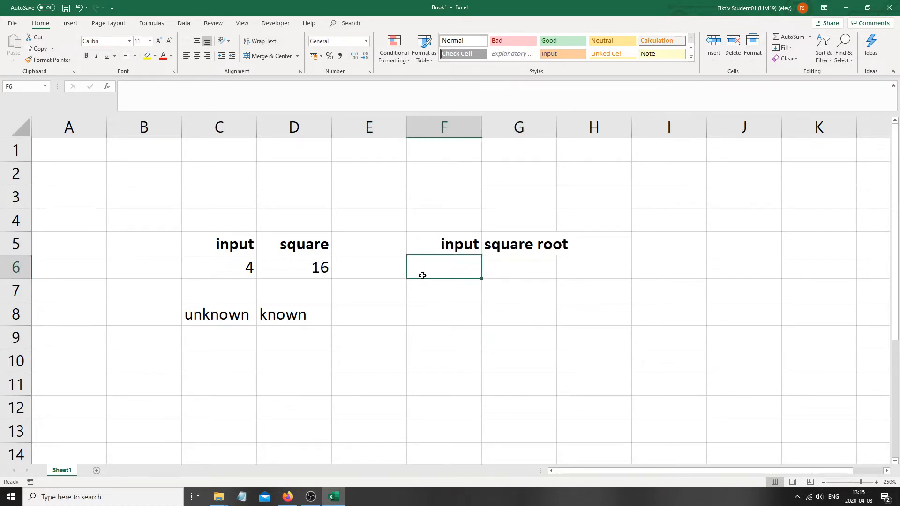
pyautogui.click(506, 247)
pyautogui.click(434, 266)
pyautogui.click(505, 249)
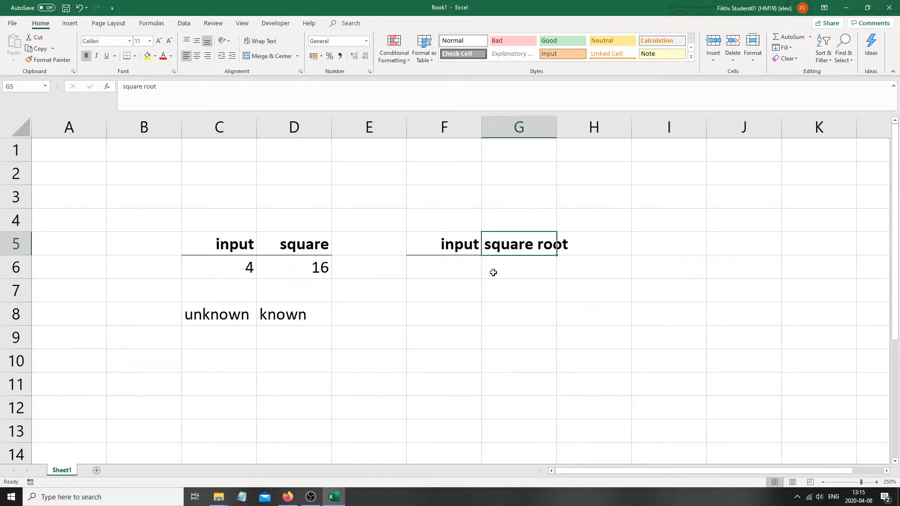
pyautogui.click(475, 251)
pyautogui.doubleClick(429, 269)
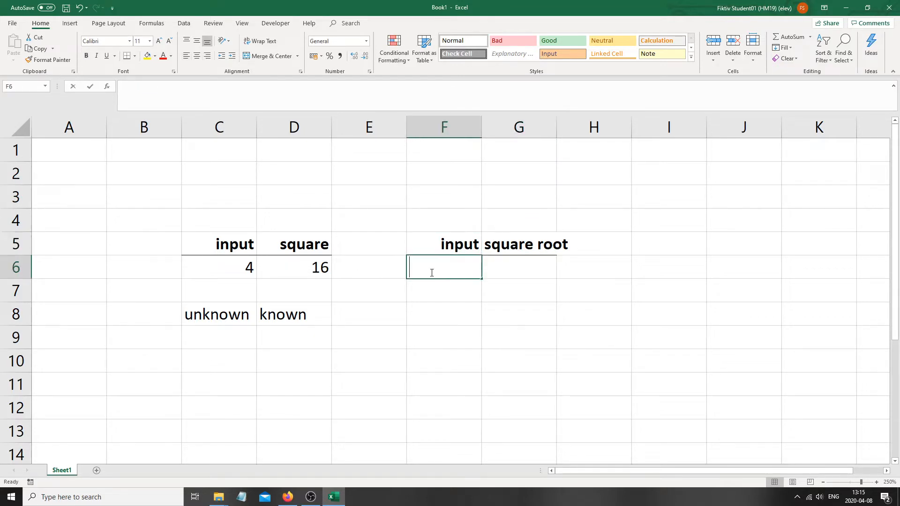
pyautogui.write('16')
# Step: Calculate the square root in G6 with the formula =F6^0,5
pyautogui.click(504, 274)
pyautogui.write('=')
pyautogui.click(461, 279)
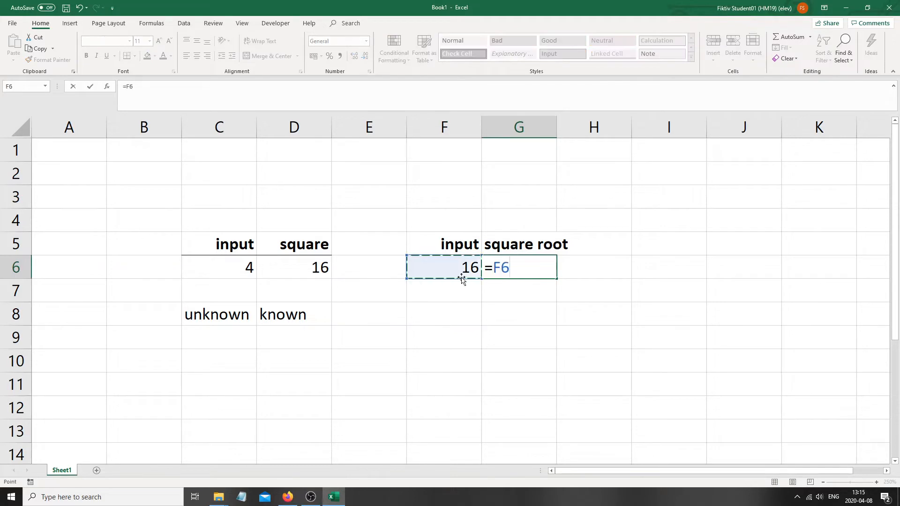
pyautogui.write('^0,5')
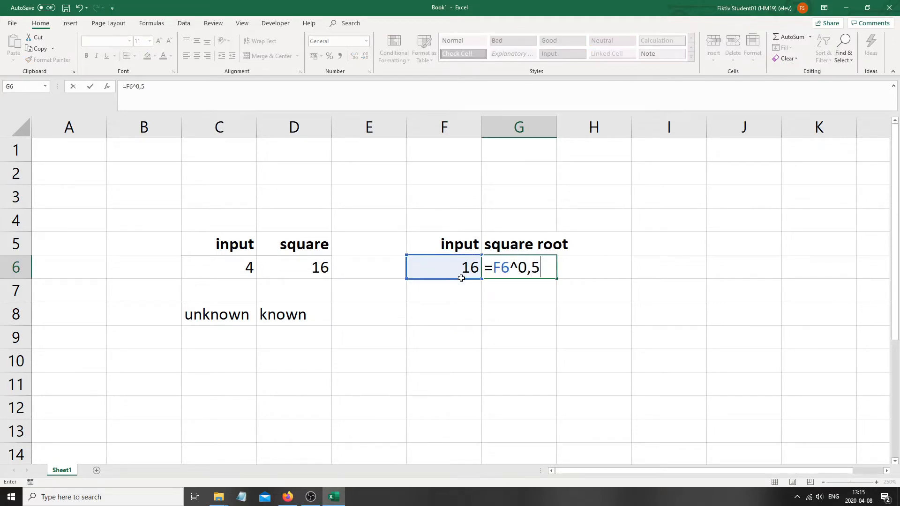
pyautogui.press('Return')
# Step: Replace the power formula in G6 with the SQRT function applied to F6
pyautogui.click(522, 267)
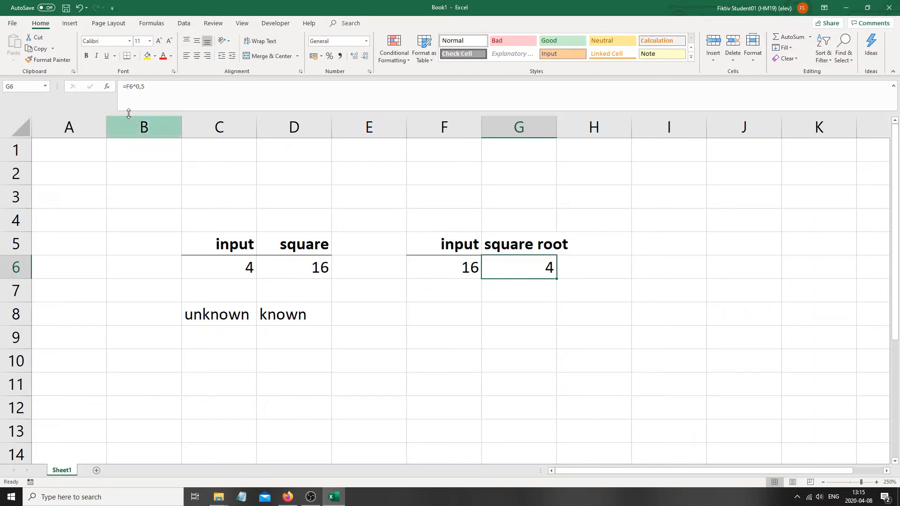
pyautogui.write('=sqrt')
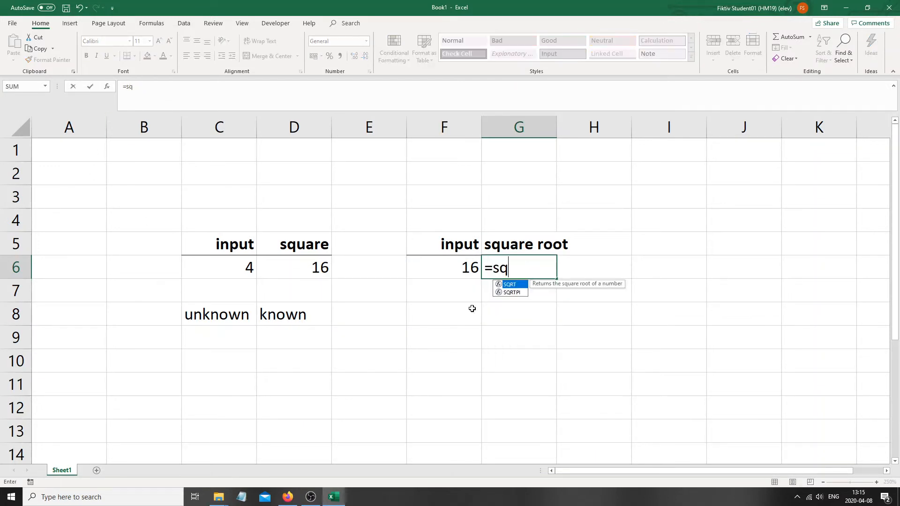
pyautogui.doubleClick(510, 284)
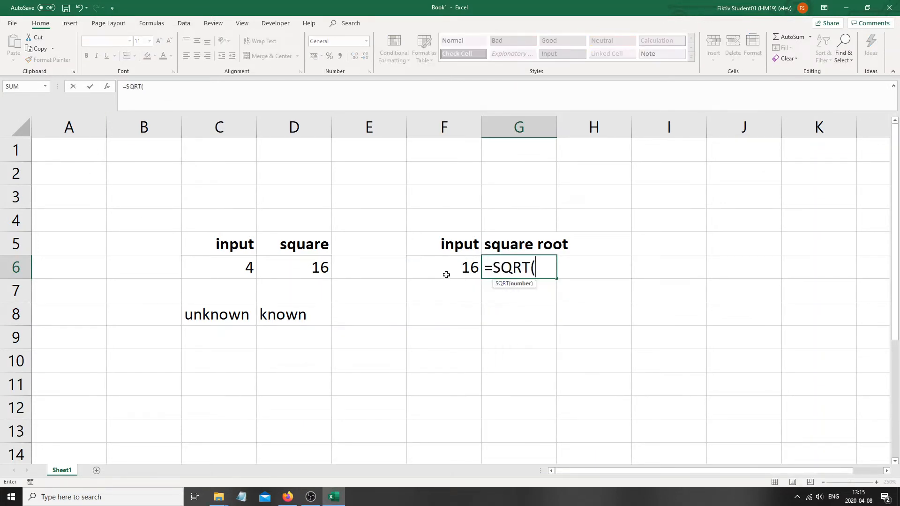
pyautogui.click(447, 273)
pyautogui.press('Return')
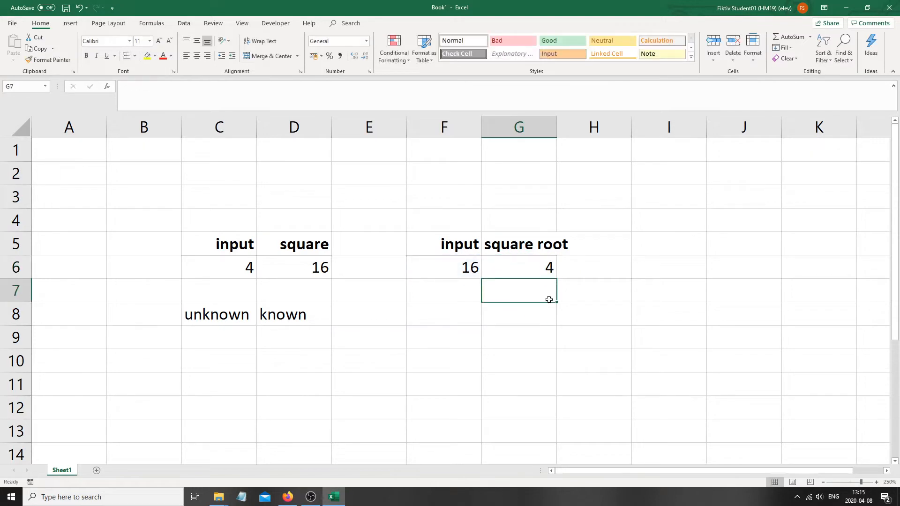
# Step: Clear the contents of the square root table in the range F4:H9
pyautogui.click(459, 275)
pyautogui.moveTo(436, 225); pyautogui.dragTo(584, 330)
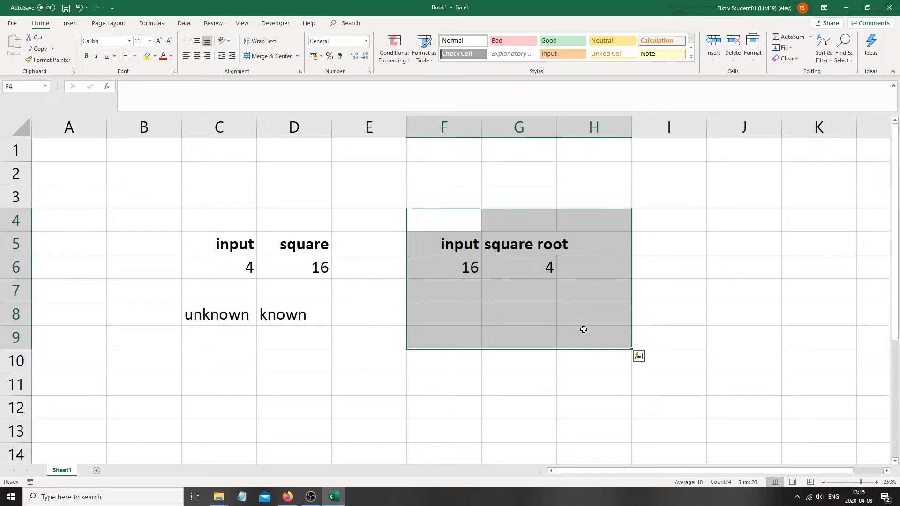
pyautogui.press('Delete')
pyautogui.click(343, 276)
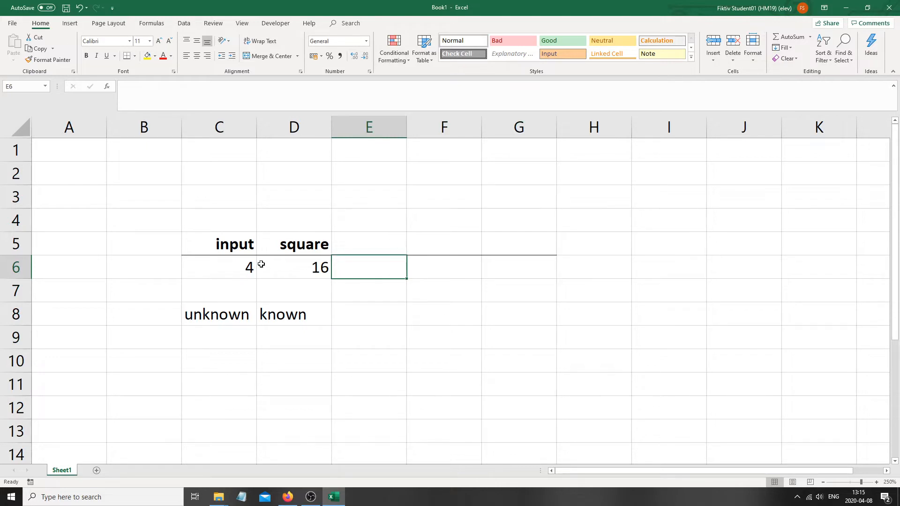
# Step: Review the input value in C6 against the squaring formula in D6
pyautogui.click(261, 264)
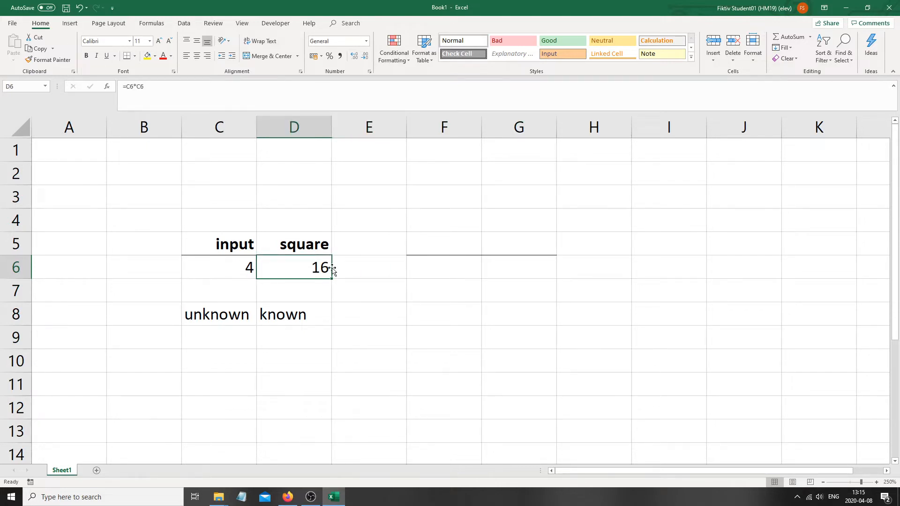
pyautogui.click(255, 282)
pyautogui.click(259, 267)
pyautogui.click(232, 271)
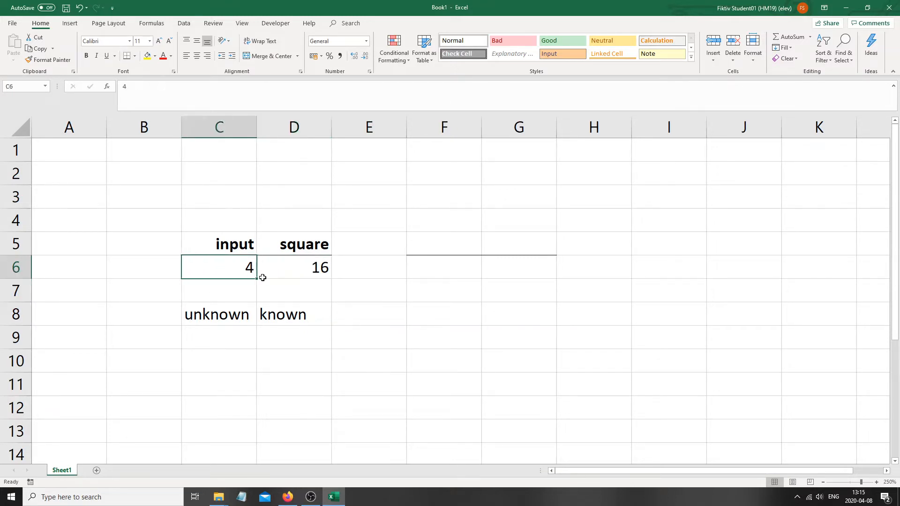
pyautogui.click(288, 265)
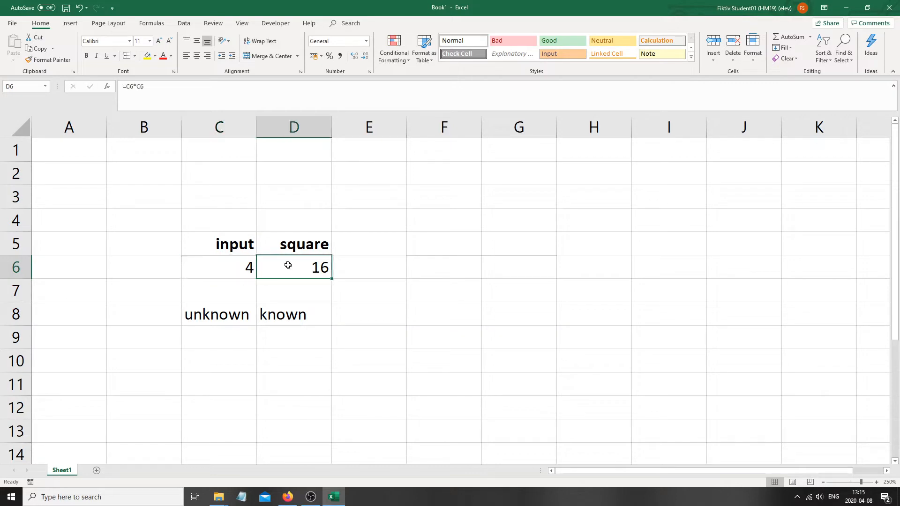
pyautogui.click(199, 261)
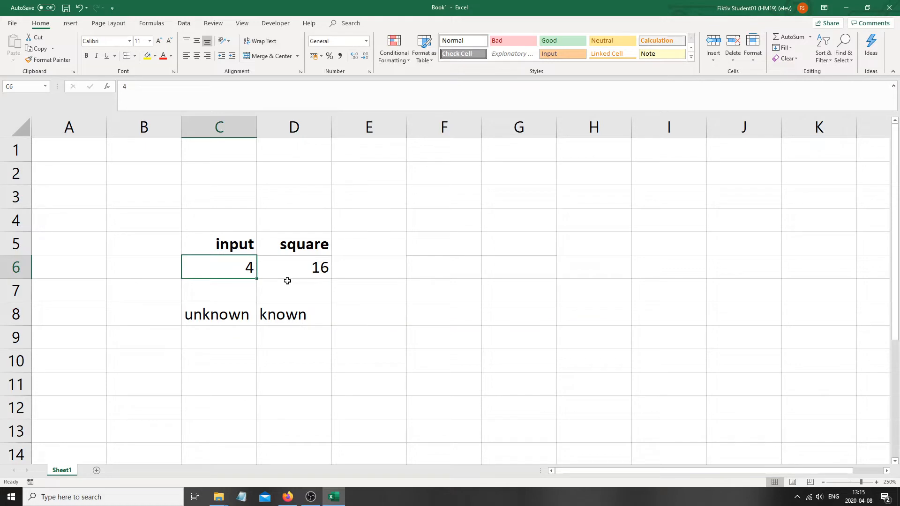
pyautogui.click(295, 261)
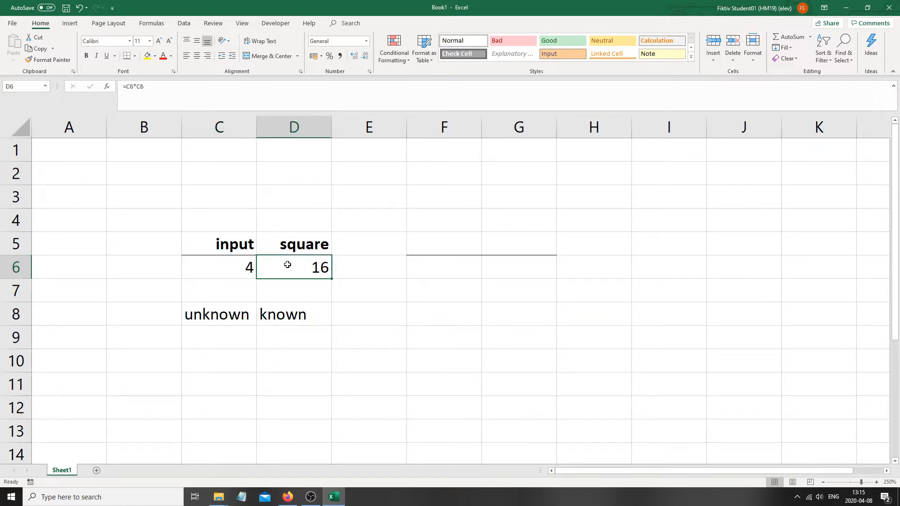
# Step: Change the input in C6 to 6 and check the square in D6
pyautogui.click(238, 270)
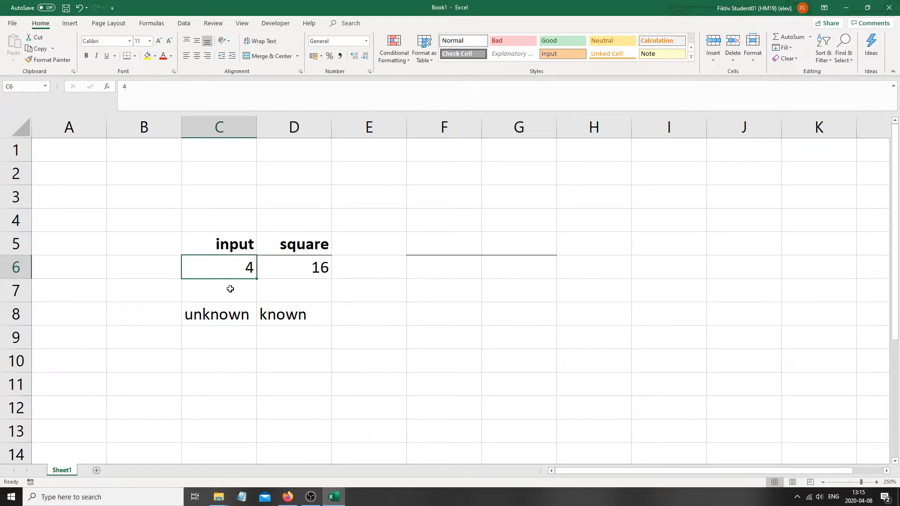
pyautogui.write('6')
pyautogui.moveTo(279, 347); pyautogui.dragTo(279, 351)
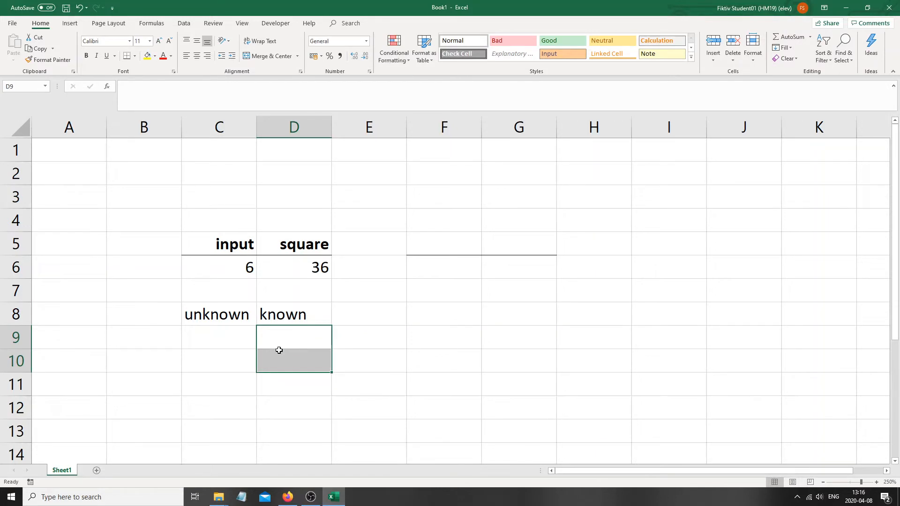
pyautogui.click(319, 274)
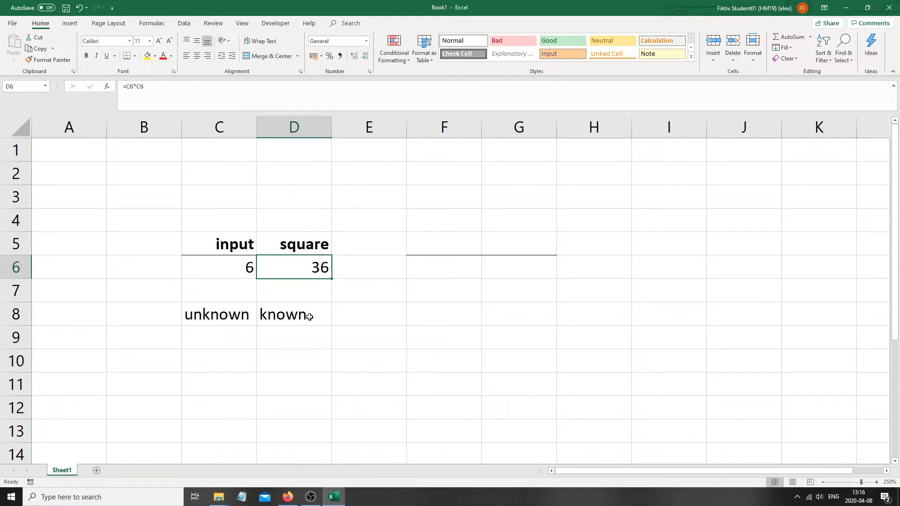
# Step: Change the input in C6 to 20 and compare it with the square in D6
pyautogui.click(233, 271)
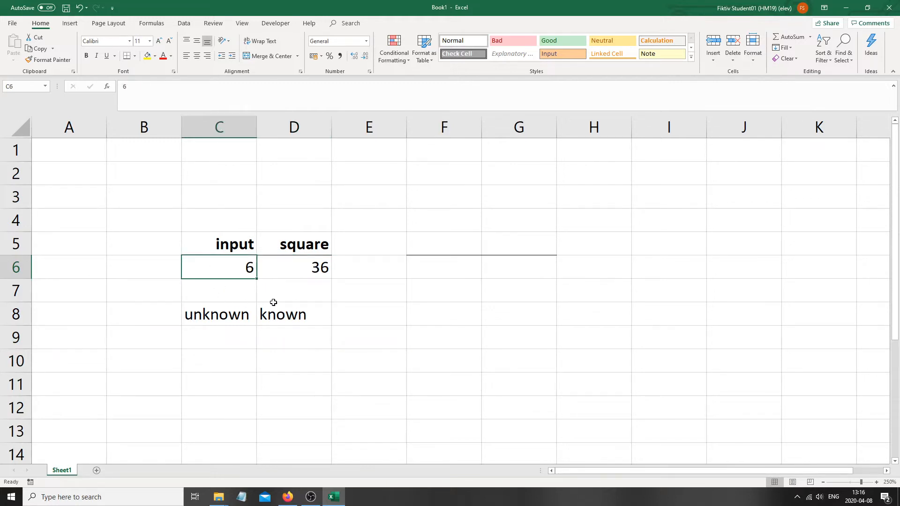
pyautogui.write('20')
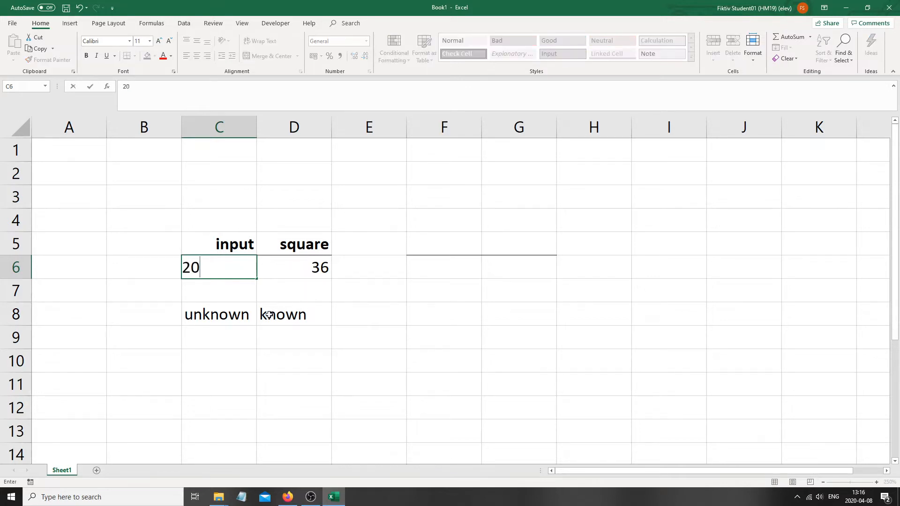
pyautogui.click(298, 368)
pyautogui.click(236, 271)
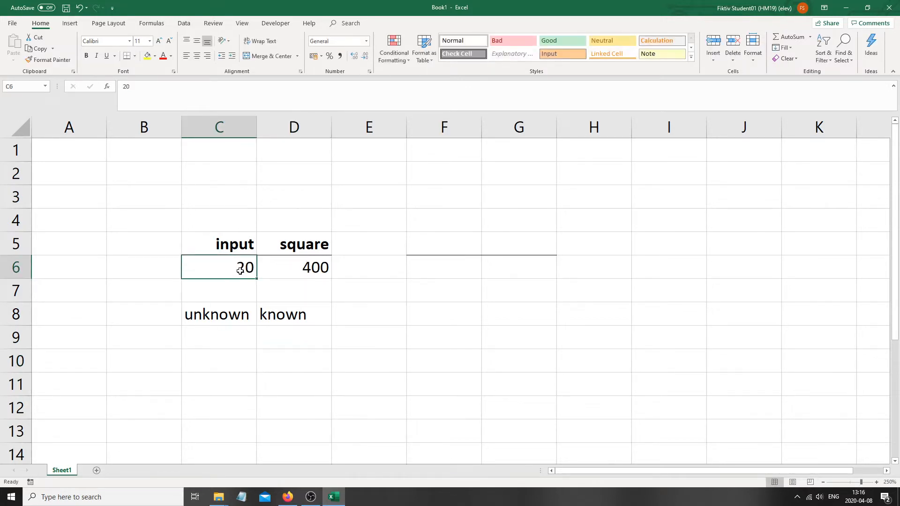
pyautogui.click(308, 265)
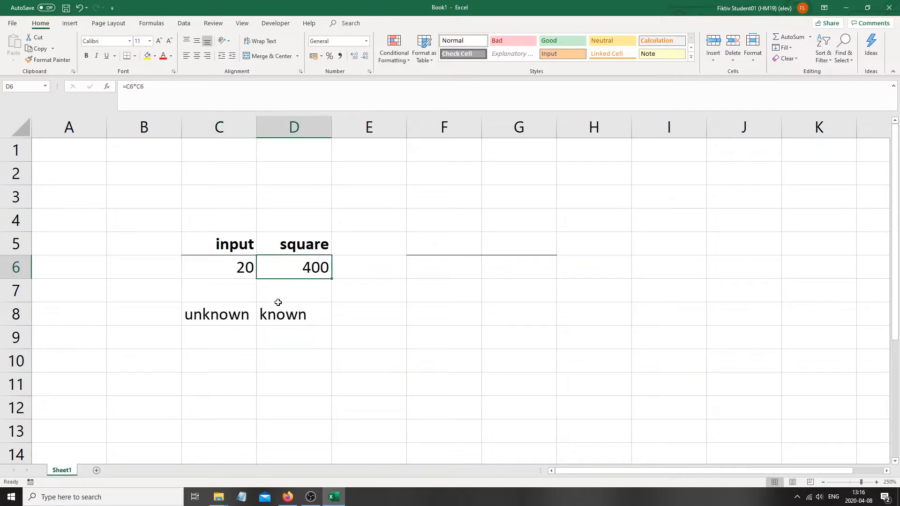
pyautogui.click(226, 274)
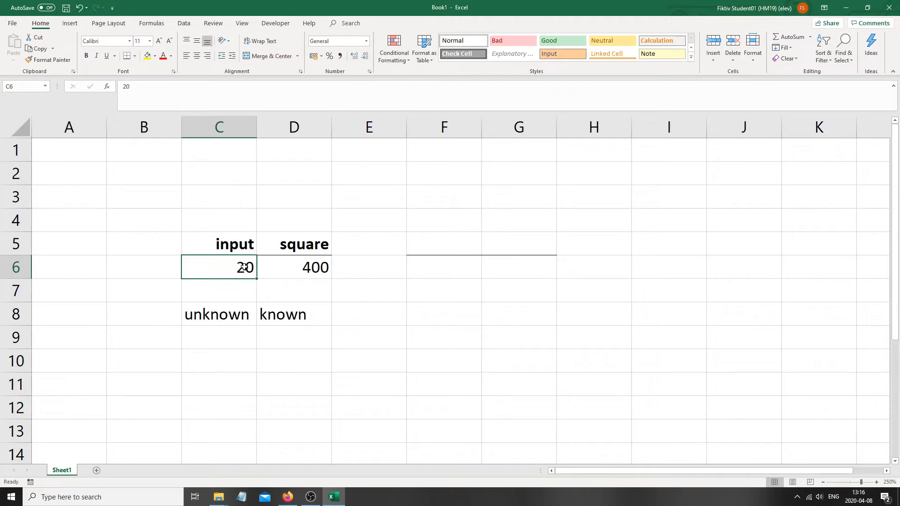
pyautogui.click(274, 276)
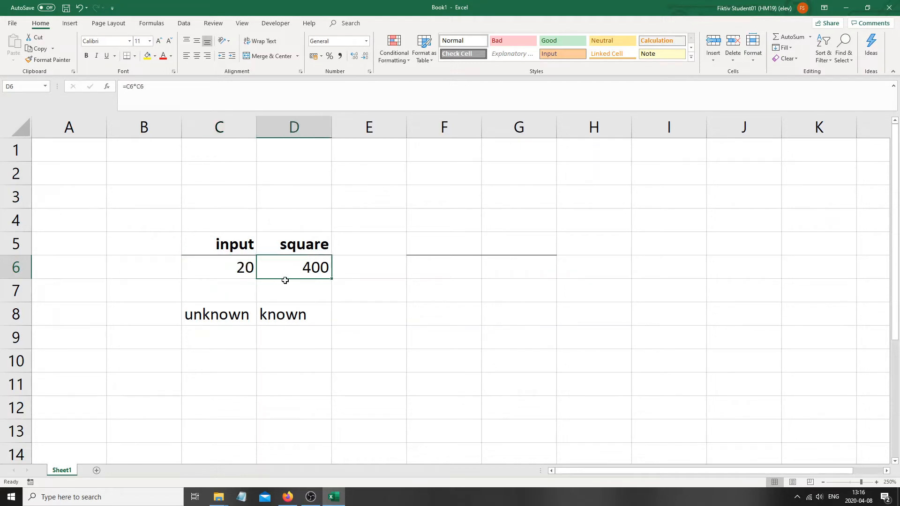
# Step: Add a "goal" header in E5 with the target value 450 below it in E6
pyautogui.click(375, 258)
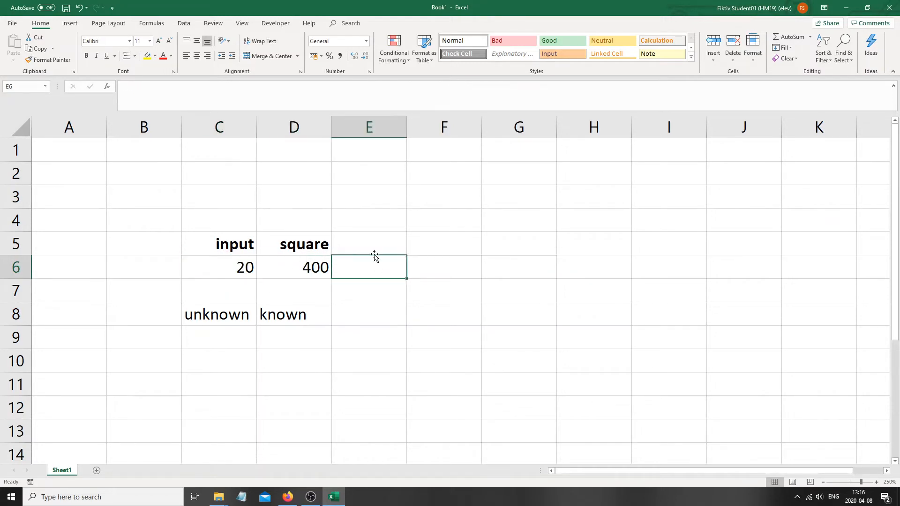
pyautogui.click(375, 252)
pyautogui.write('goal')
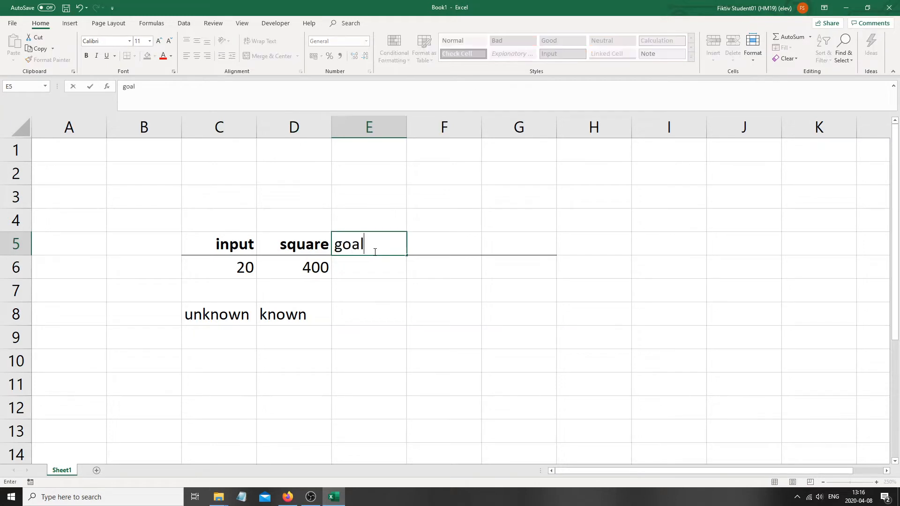
pyautogui.click(374, 267)
pyautogui.write('45')
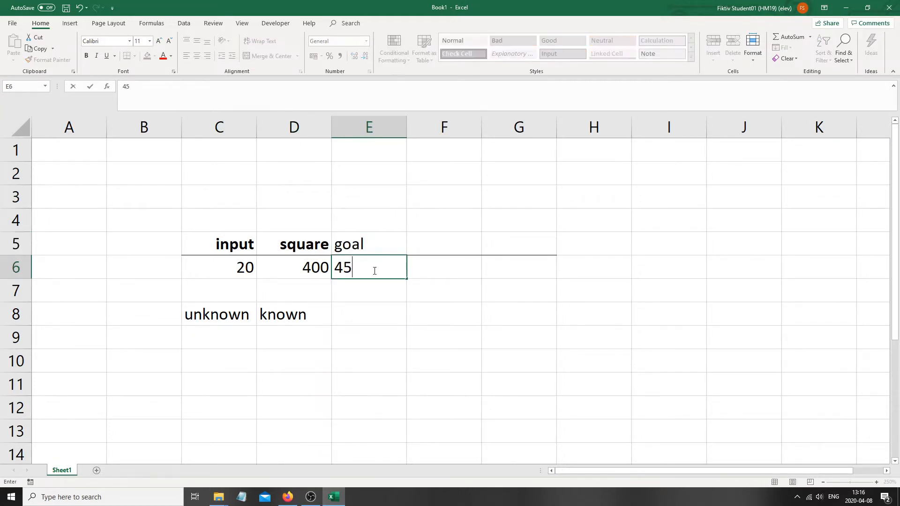
pyautogui.write('0')
pyautogui.press('Down')
pyautogui.press('Down')
pyautogui.press('Down')
pyautogui.press('Down')
# Step: Make the goal header in E5 bold and right-aligned
pyautogui.click(376, 245)
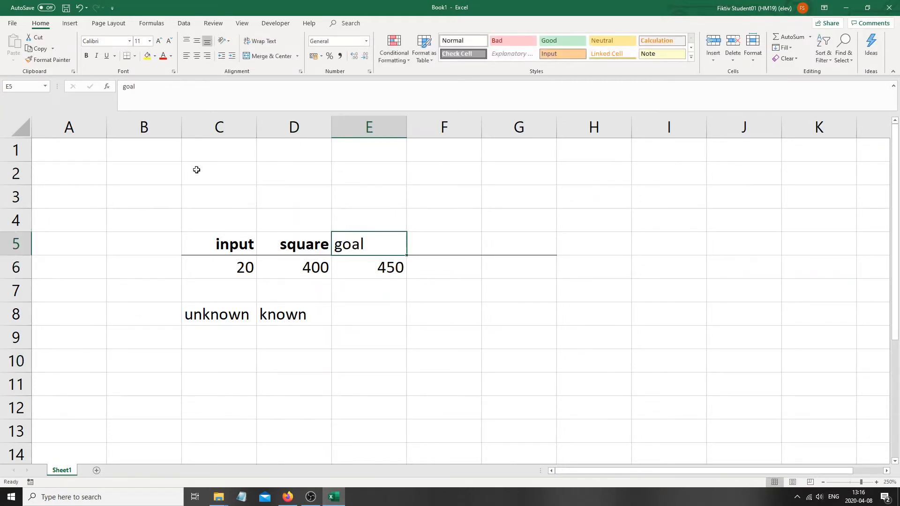
pyautogui.click(86, 56)
pyautogui.click(207, 56)
pyautogui.click(415, 194)
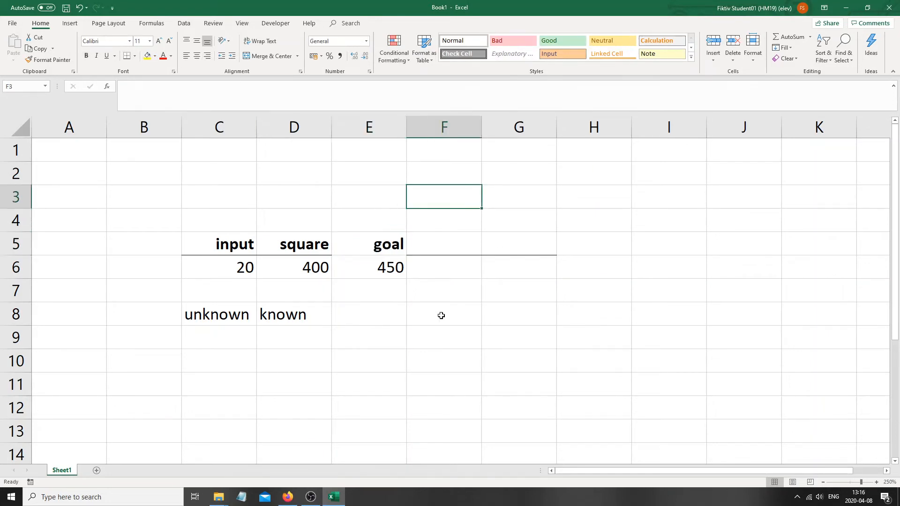
pyautogui.click(385, 263)
# Step: Remove the leftover borders from the range F5:H6
pyautogui.moveTo(448, 241); pyautogui.dragTo(605, 269)
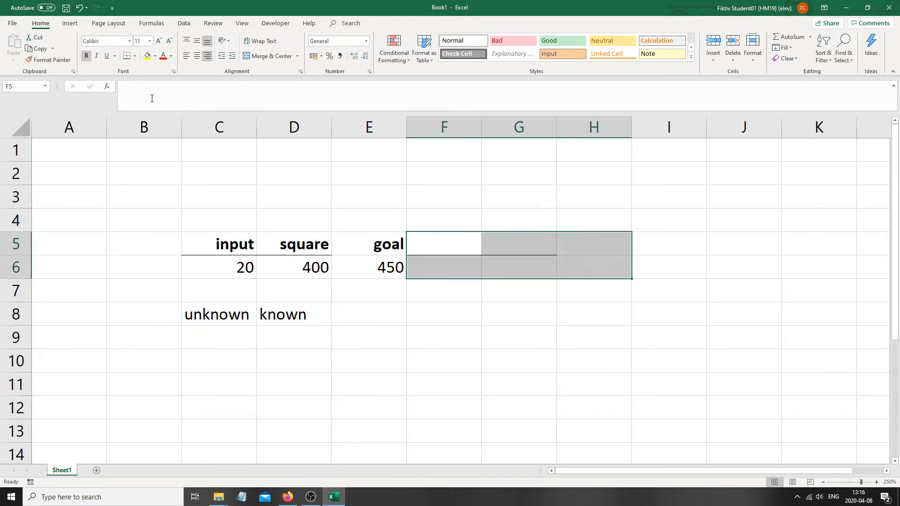
pyautogui.click(134, 56)
pyautogui.click(165, 136)
# Step: Add a bottom border to the goal header in E5
pyautogui.click(369, 244)
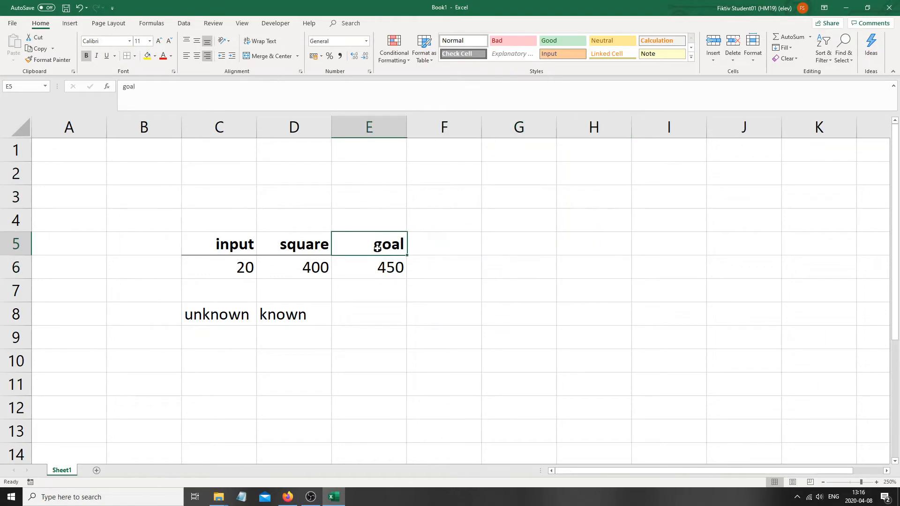
pyautogui.click(135, 56)
pyautogui.click(154, 81)
pyautogui.moveTo(521, 244); pyautogui.dragTo(593, 244)
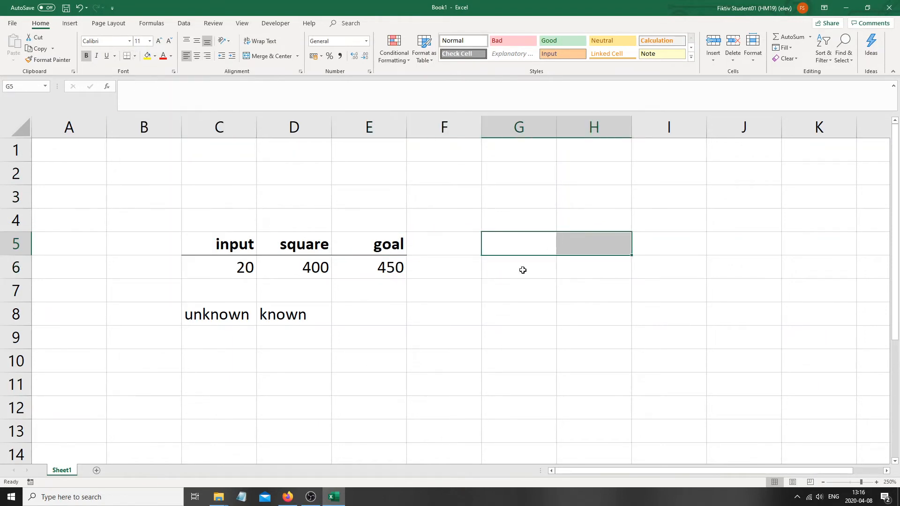
# Step: Examine the input in C6 and the formula in D6 against the goal value in E6
pyautogui.click(227, 268)
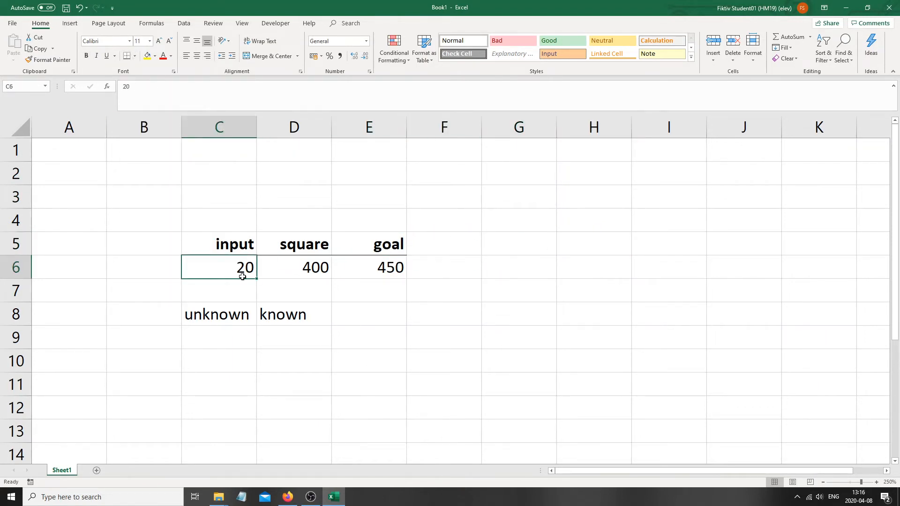
pyautogui.click(372, 281)
pyautogui.click(368, 276)
pyautogui.click(229, 271)
pyautogui.click(305, 272)
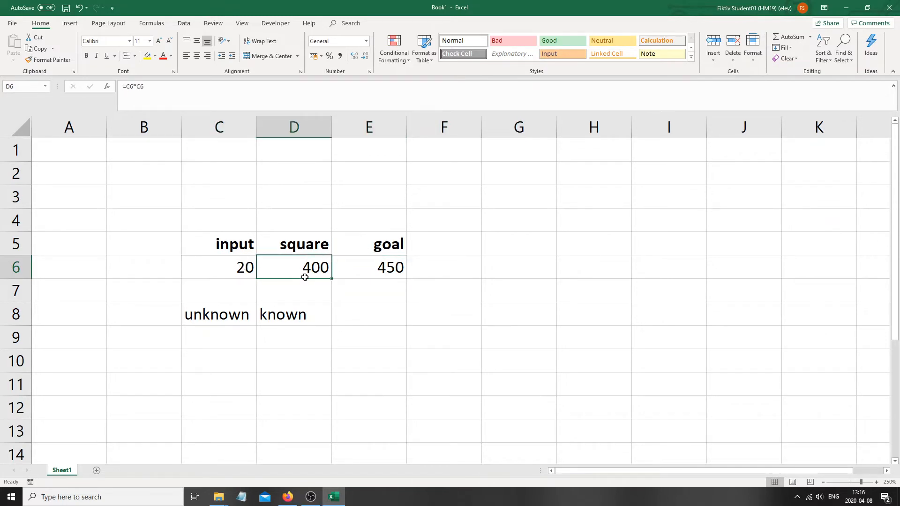
# Step: Try 30 as the input in C6 and compare the square in D6 with the goal in E6
pyautogui.click(238, 267)
pyautogui.write('30')
pyautogui.press('Return')
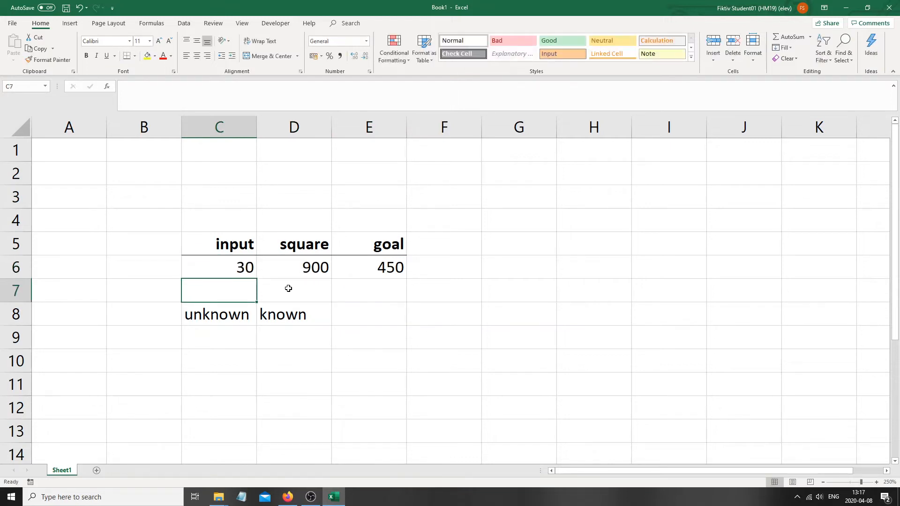
pyautogui.click(307, 277)
pyautogui.click(376, 271)
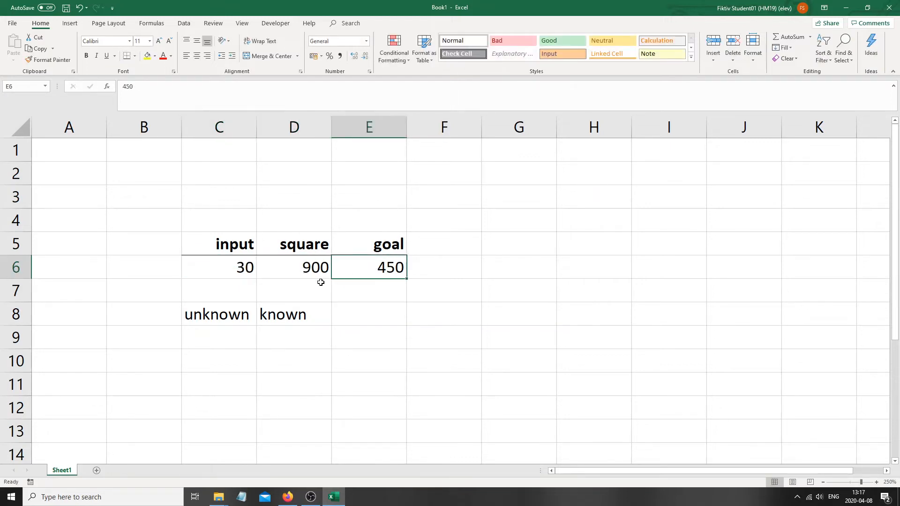
# Step: Try 25 as the input in C6 and compare the resulting square with the goal
pyautogui.click(221, 267)
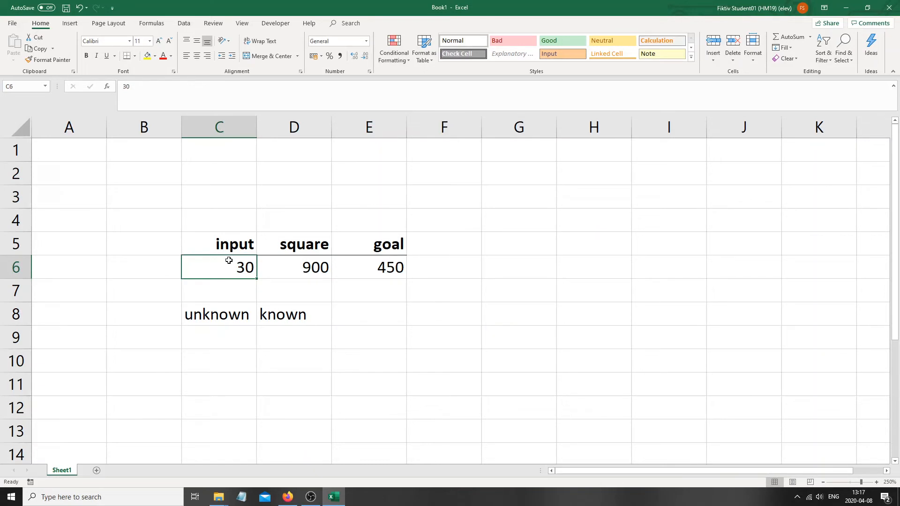
pyautogui.write('25')
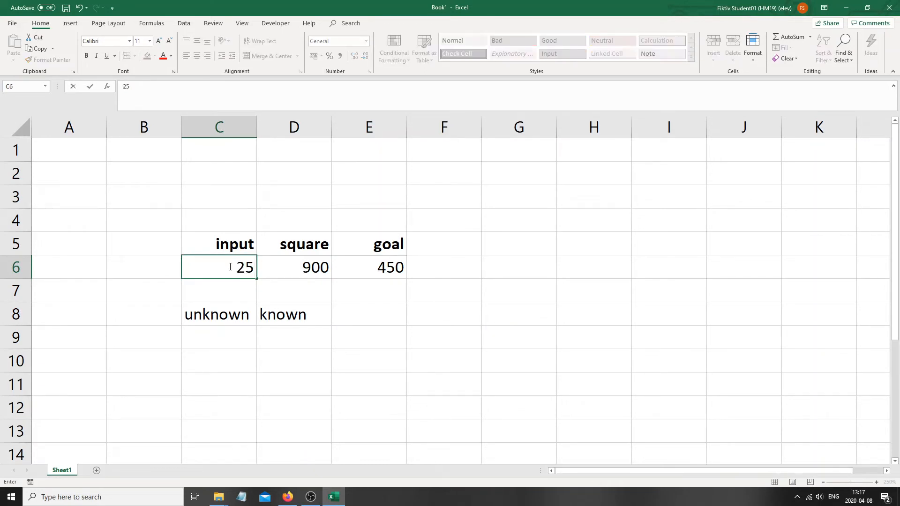
pyautogui.press('Return')
pyautogui.click(301, 265)
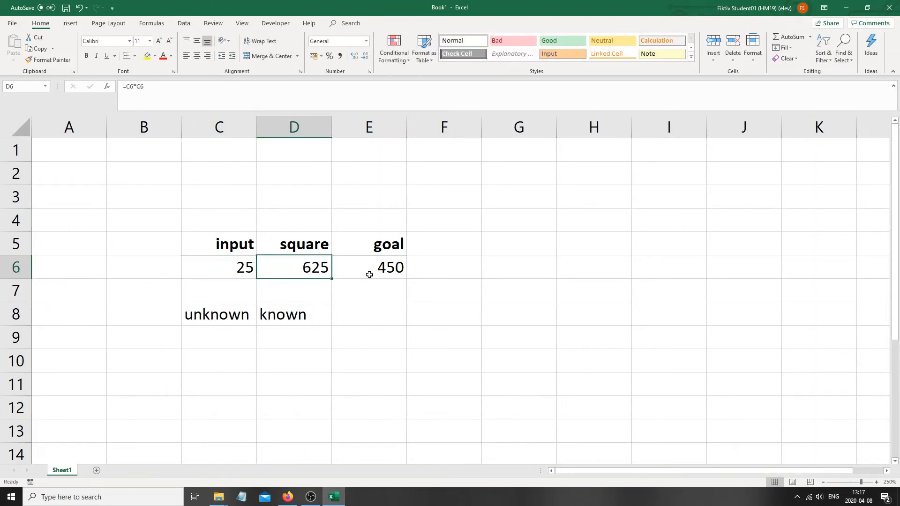
pyautogui.click(381, 268)
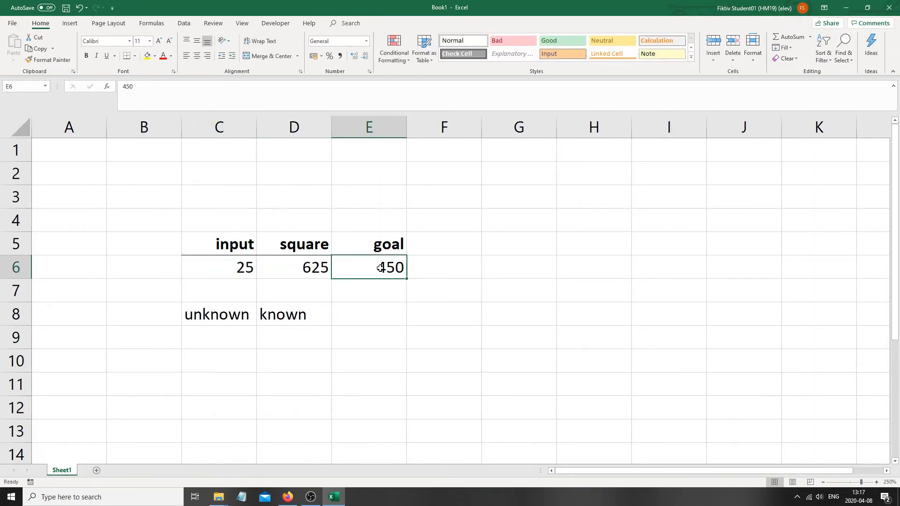
# Step: Try 22 as the input in C6 and check D6 against the goal value in E6
pyautogui.click(233, 276)
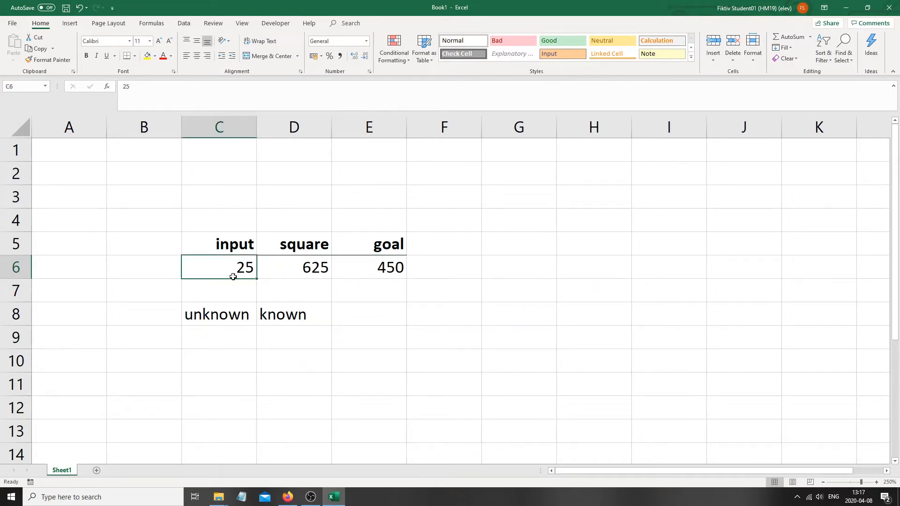
pyautogui.write('22')
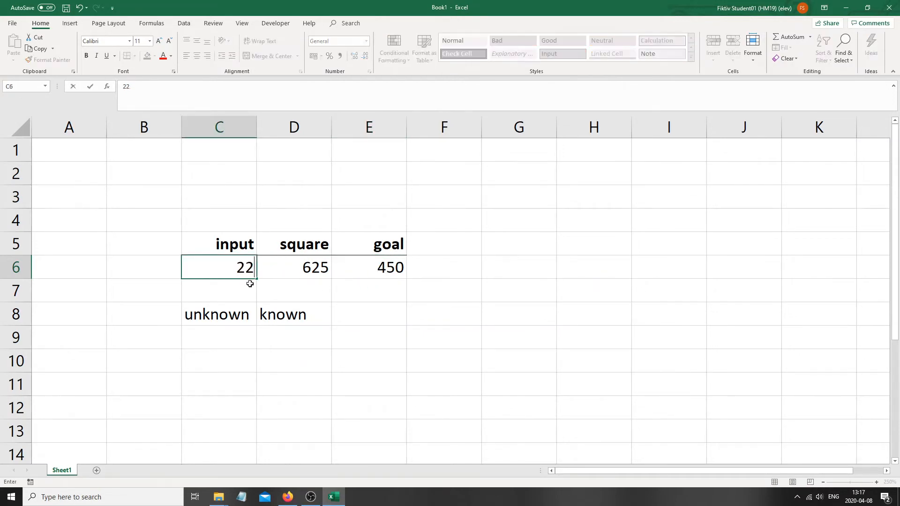
pyautogui.press('Return')
pyautogui.click(293, 269)
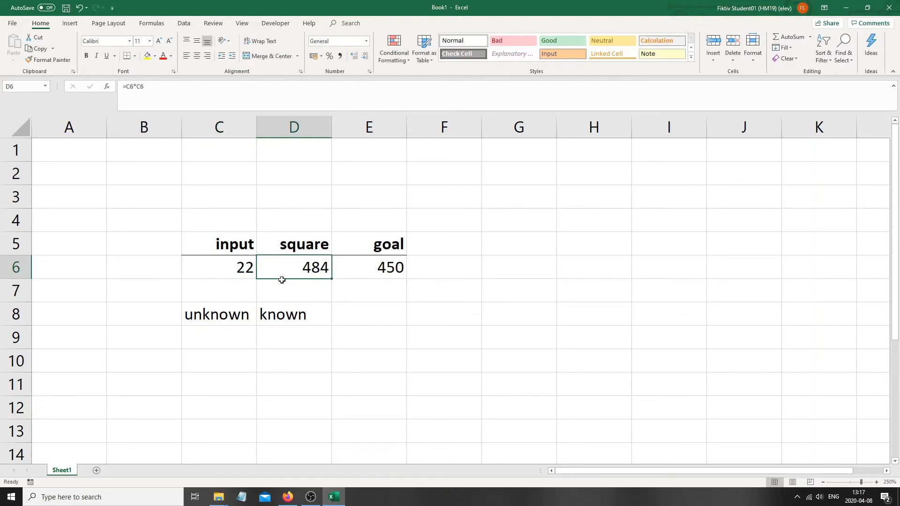
pyautogui.click(384, 267)
pyautogui.click(303, 266)
# Step: Try 21 as the input in C6 and check the square in D6
pyautogui.click(224, 263)
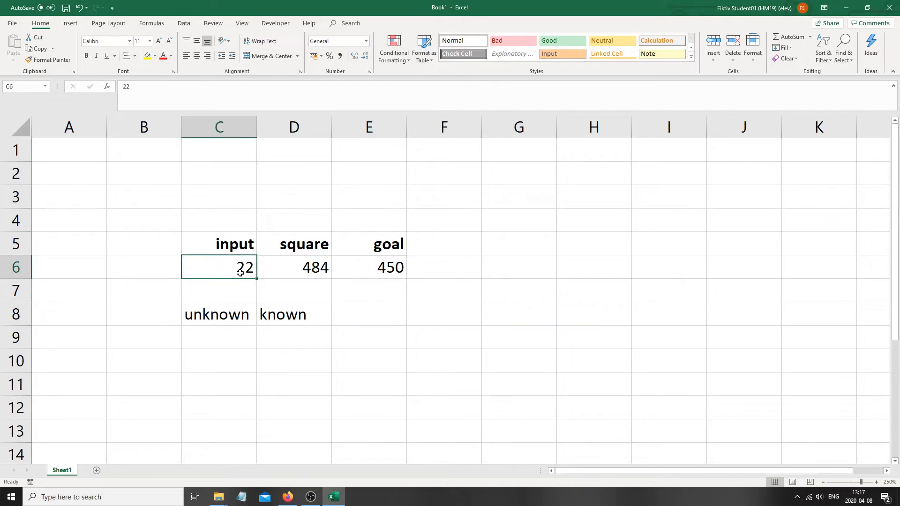
pyautogui.write('21')
pyautogui.press('Return')
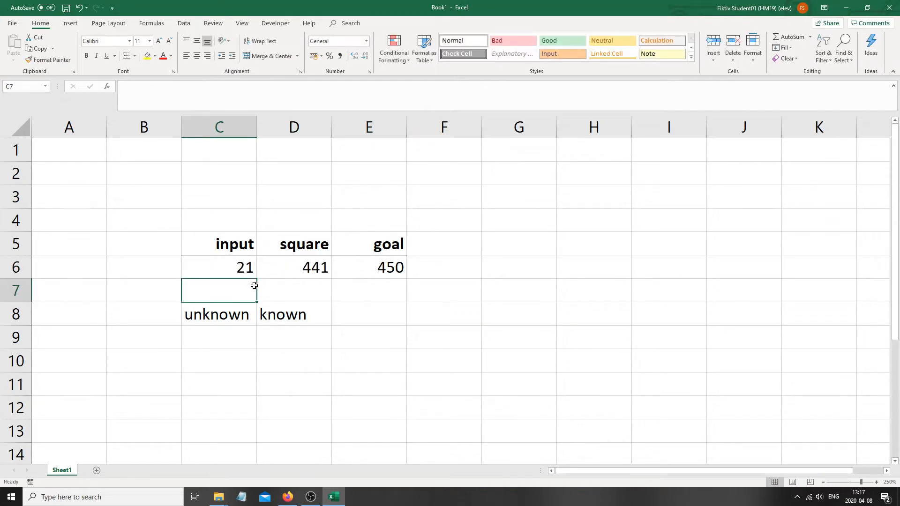
pyautogui.click(307, 272)
# Step: Try 21,5 as the input in C6 to bring the square closer to the goal
pyautogui.click(248, 274)
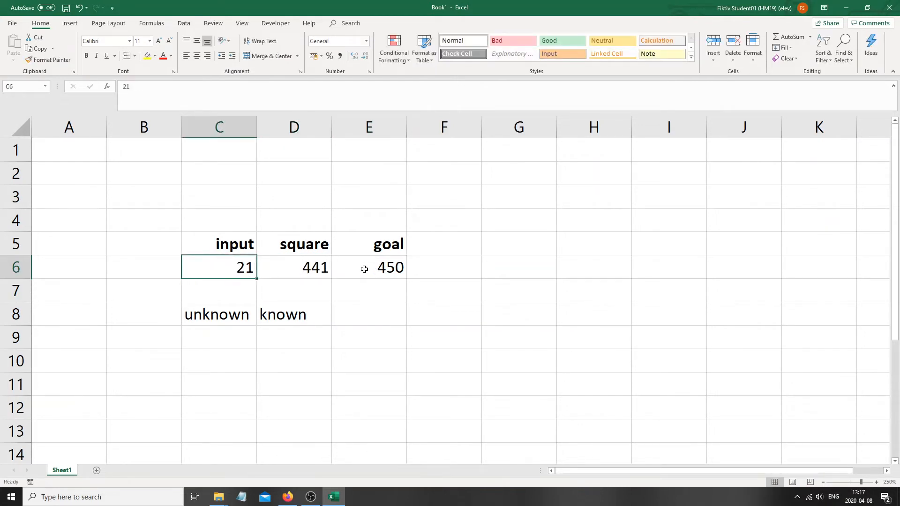
pyautogui.press('F2')
pyautogui.write(',5')
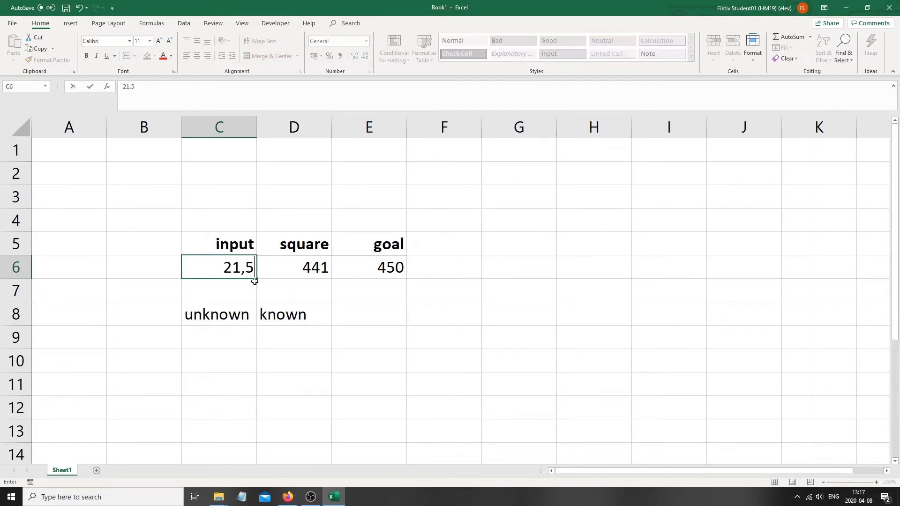
pyautogui.click(376, 308)
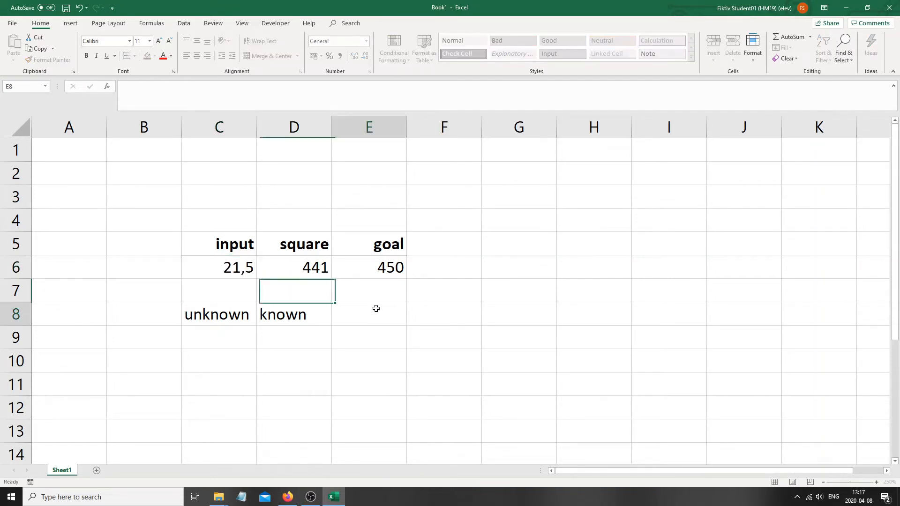
# Step: Try 21,2 as the input in C6 and check the square in D6 against the goal
pyautogui.click(220, 268)
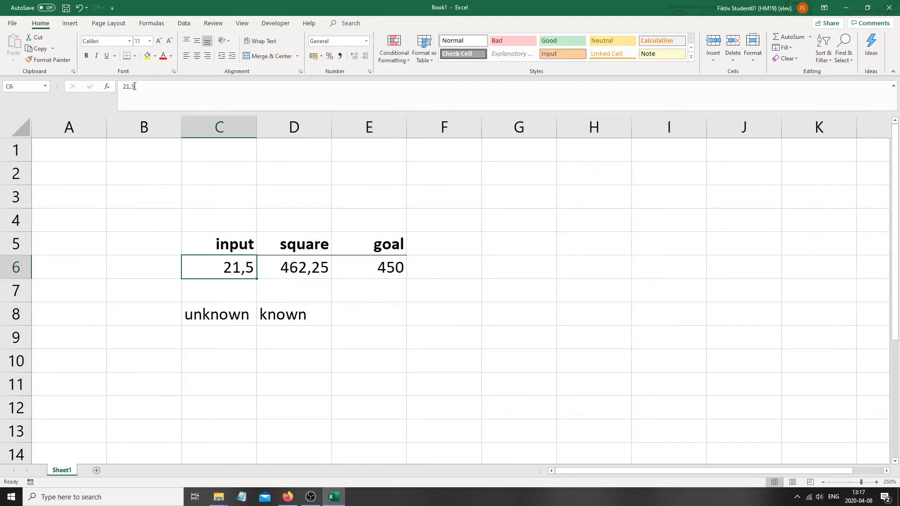
pyautogui.moveTo(136, 87); pyautogui.dragTo(132, 86)
pyautogui.write('2')
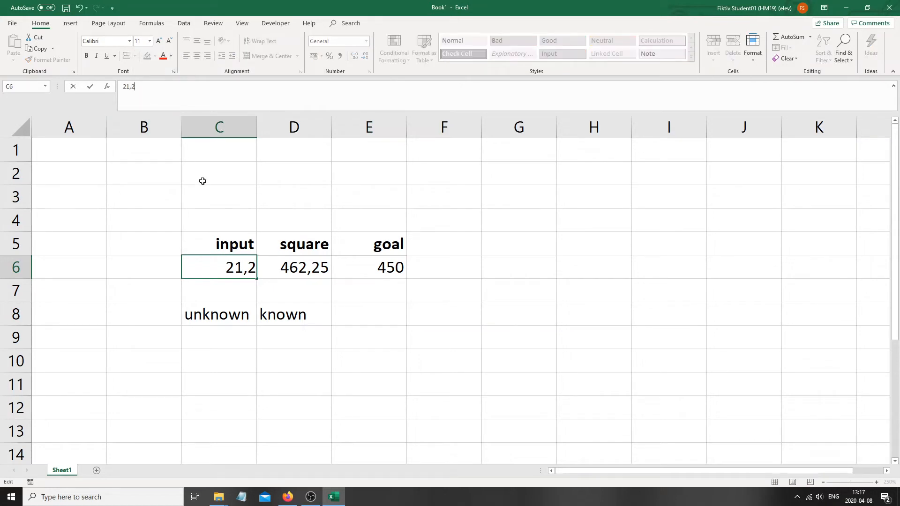
pyautogui.write('4')
pyautogui.press('BackSpace')
pyautogui.press('Return')
pyautogui.click(328, 265)
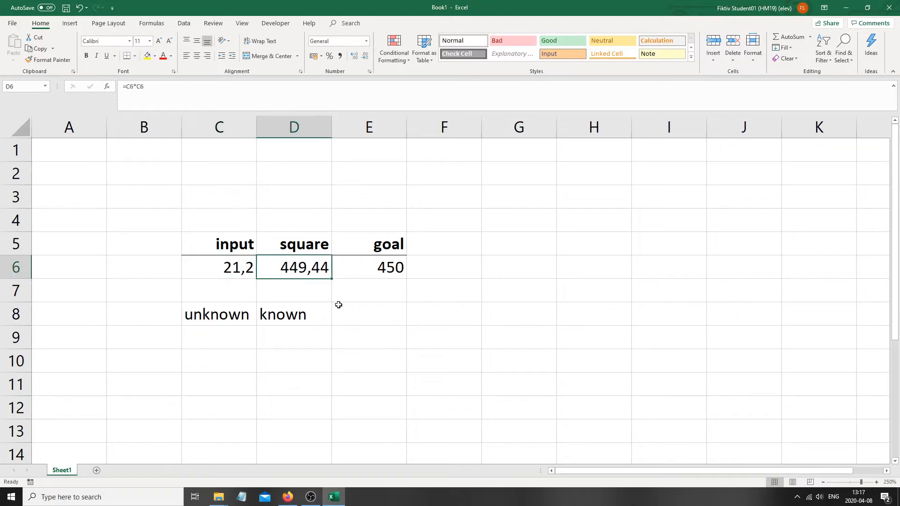
# Step: Try 21,22 as the input in C6 to refine the square towards the goal
pyautogui.click(227, 271)
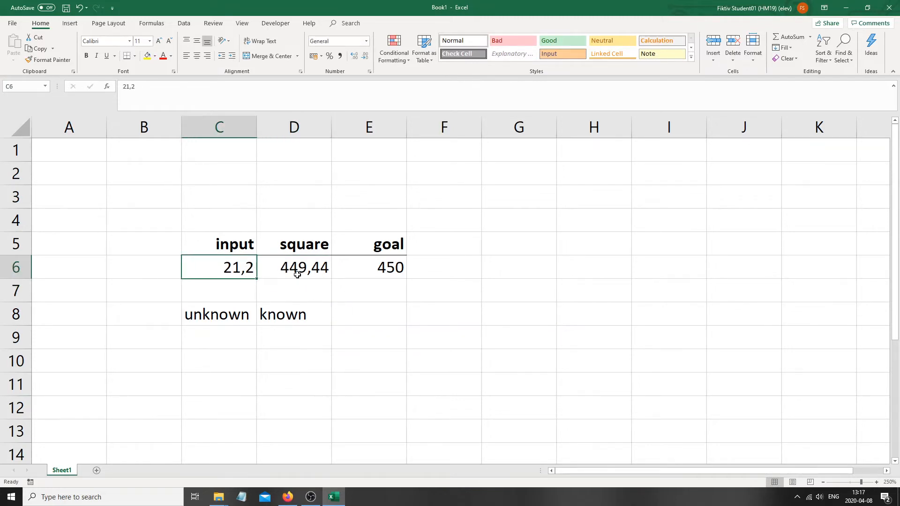
pyautogui.click(158, 89)
pyautogui.write('2')
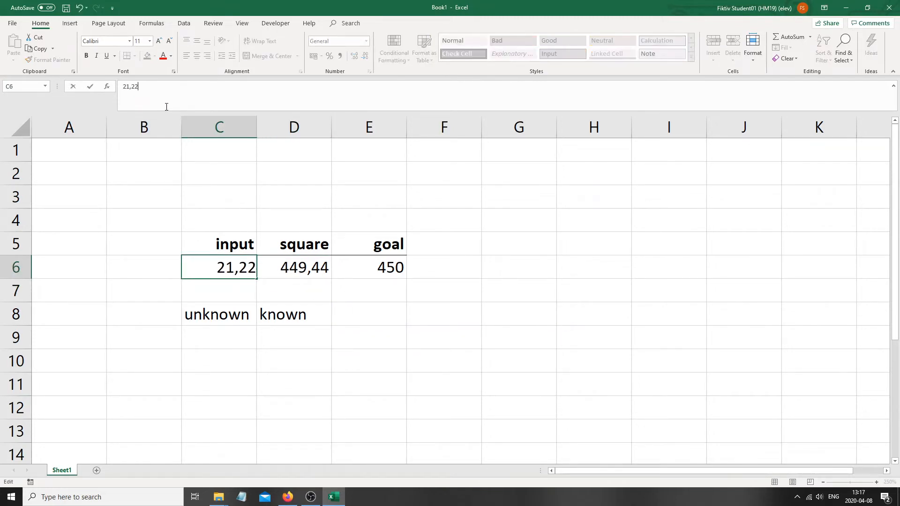
pyautogui.press('Return')
# Step: Set the input in C6 to 21,215 as the closest manual guess for the goal of 450
pyautogui.press('Up')
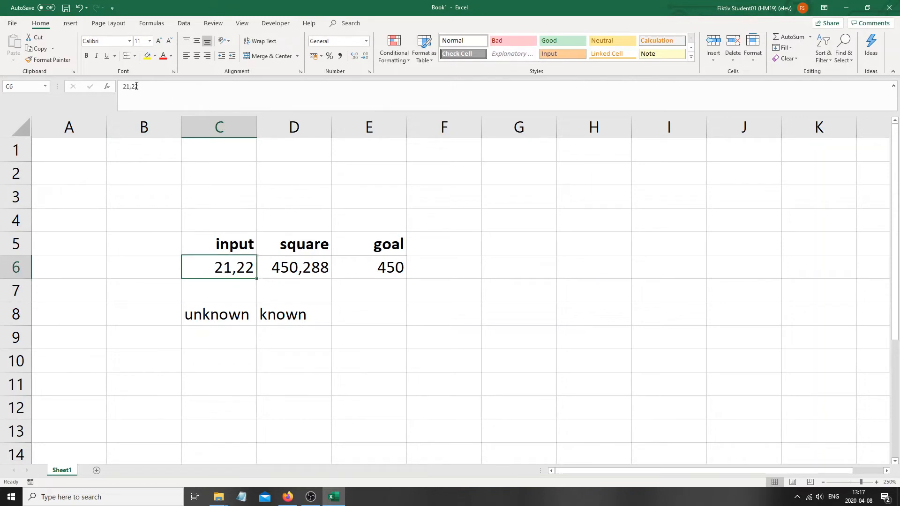
pyautogui.moveTo(136, 86); pyautogui.dragTo(162, 90)
pyautogui.write('15')
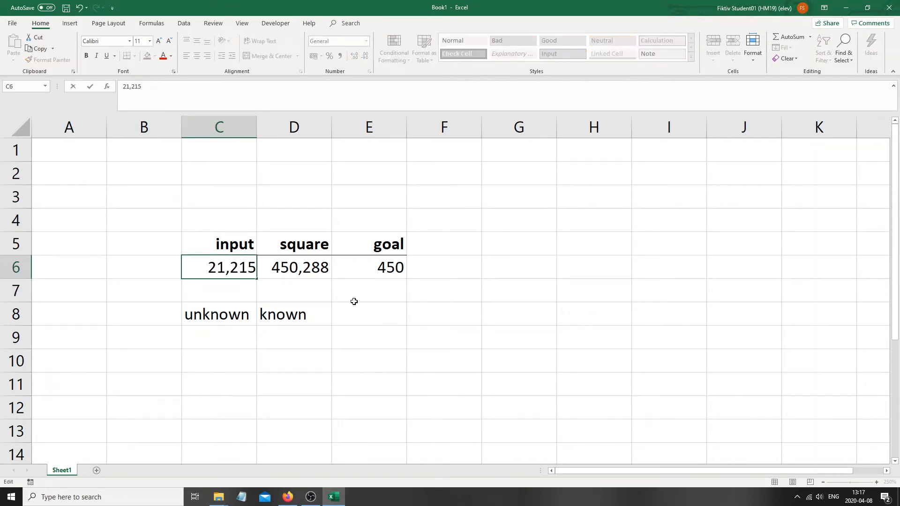
pyautogui.press('Return')
pyautogui.click(232, 274)
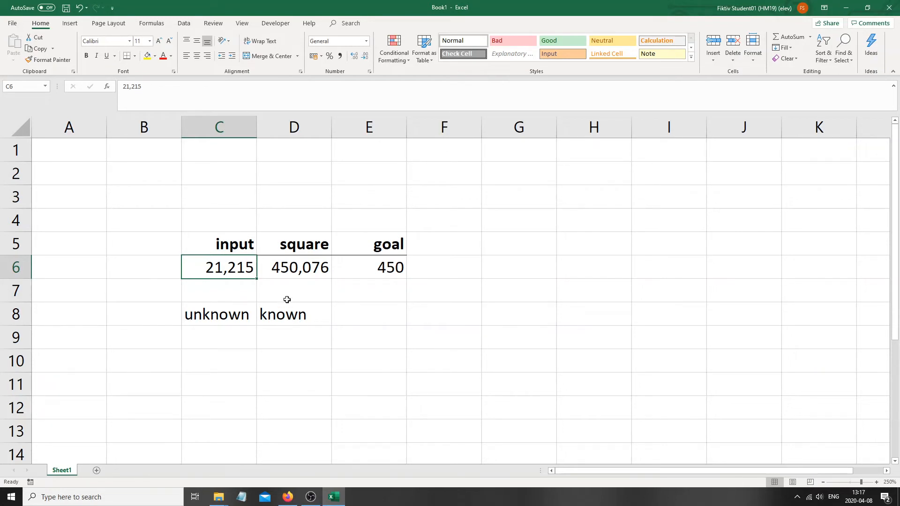
# Step: Clear the unknown and known labels below the table by emptying the range C7:D9
pyautogui.moveTo(288, 298); pyautogui.dragTo(228, 336)
pyautogui.press('Delete')
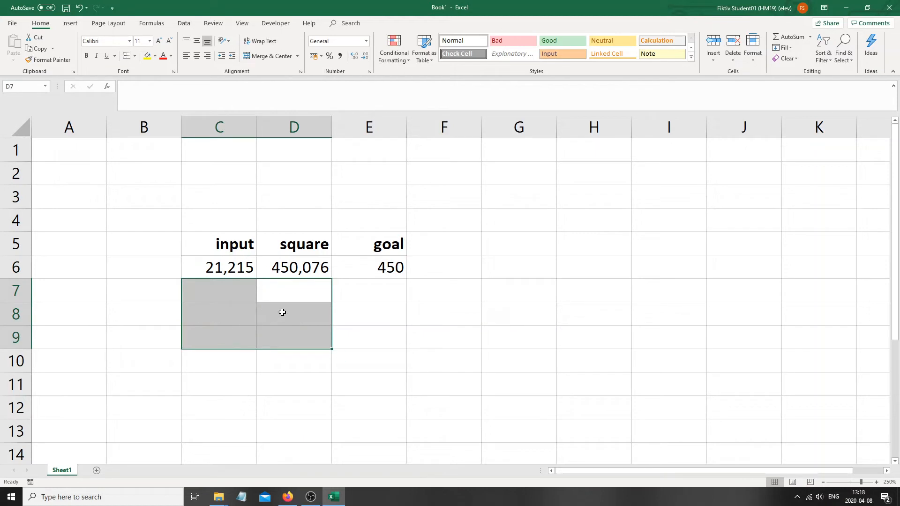
pyautogui.click(291, 299)
pyautogui.click(243, 266)
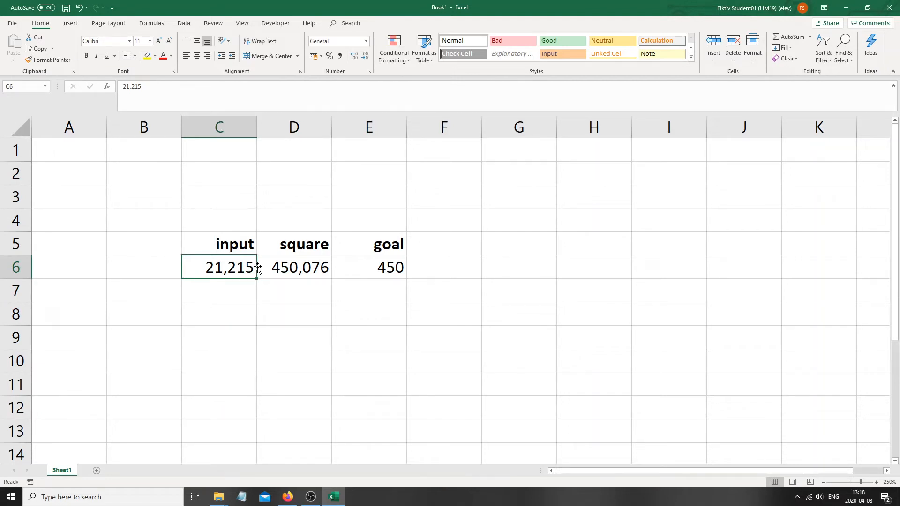
# Step: Try a Goal Seek that sets D6 to the value 450 by changing the unrelated cell D8, and cancel it
pyautogui.click(244, 307)
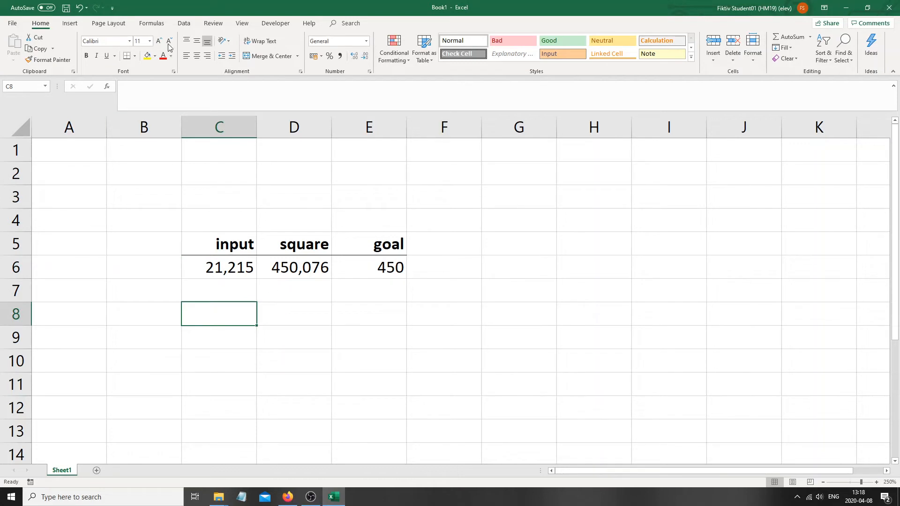
pyautogui.click(183, 25)
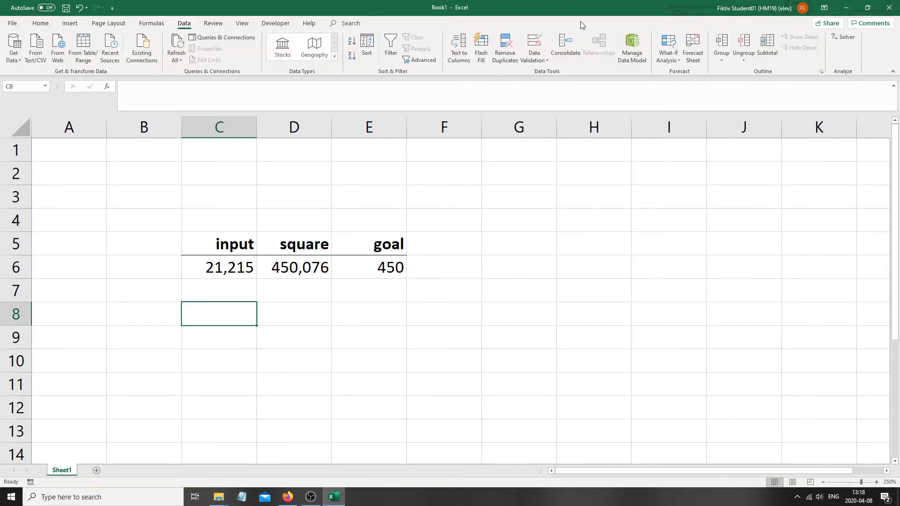
pyautogui.click(672, 57)
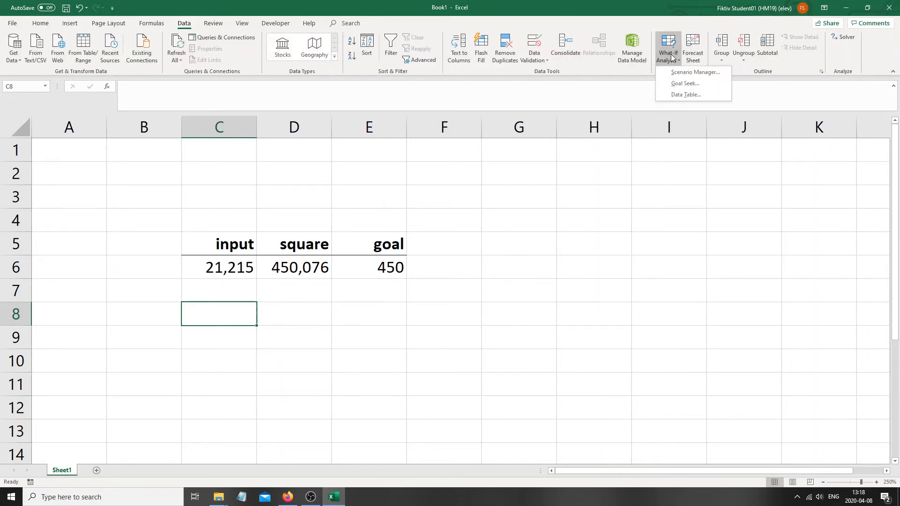
pyautogui.click(681, 84)
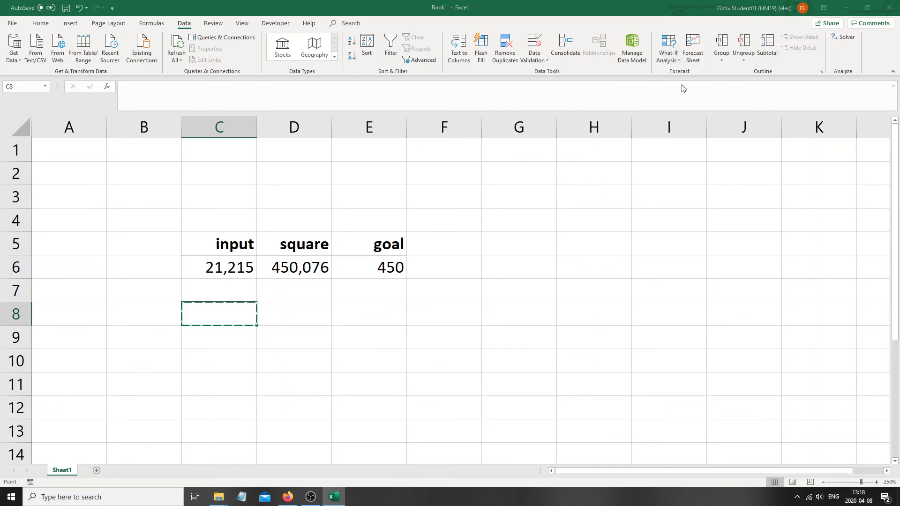
pyautogui.moveTo(627, 149); pyautogui.dragTo(580, 197)
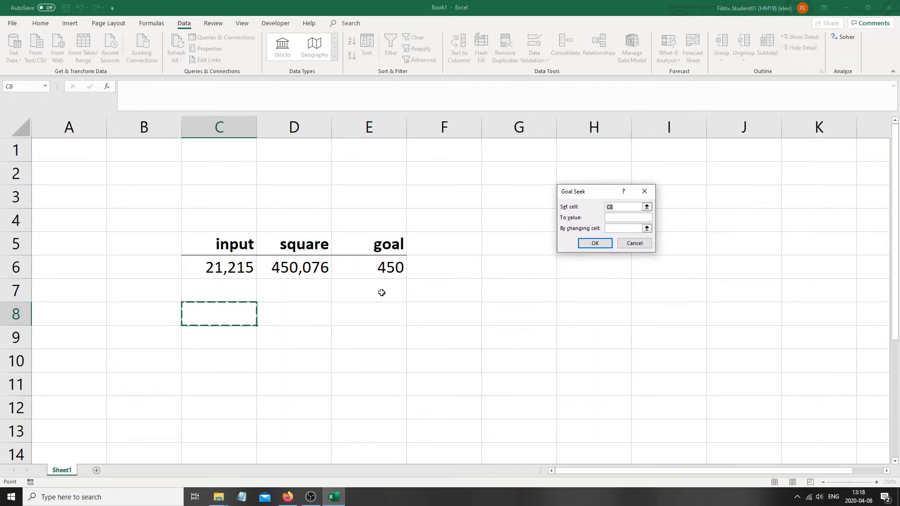
pyautogui.click(306, 267)
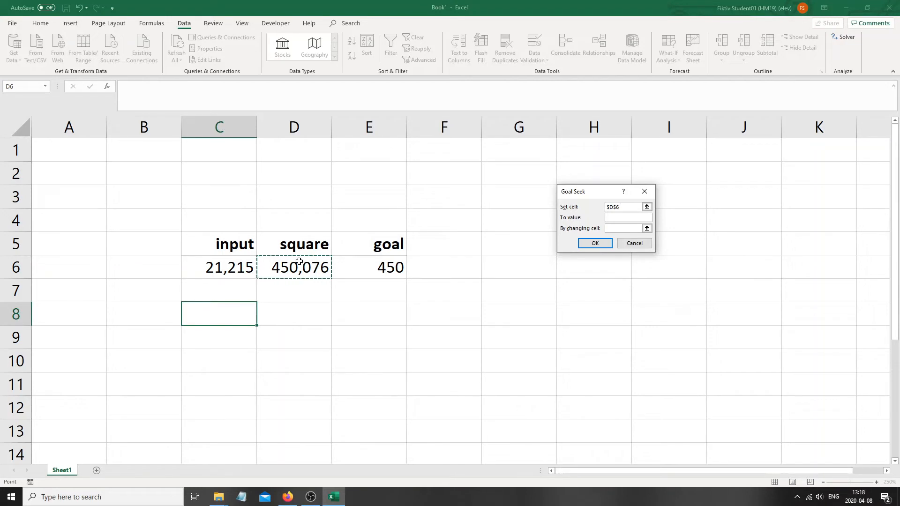
pyautogui.click(621, 217)
pyautogui.write('0')
pyautogui.click(619, 230)
pyautogui.click(308, 312)
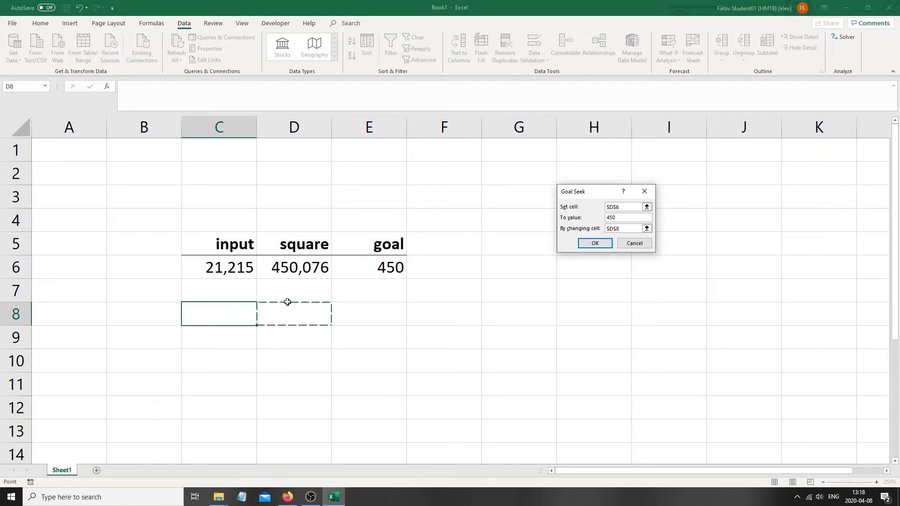
pyautogui.click(634, 243)
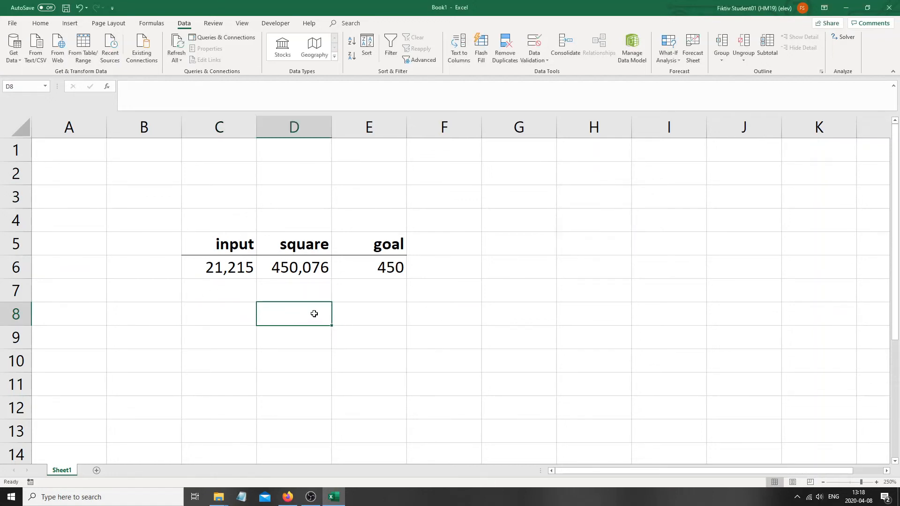
# Step: Enter 40 in D8 and check whether the square in D6 depends on it
pyautogui.write('40')
pyautogui.click(309, 403)
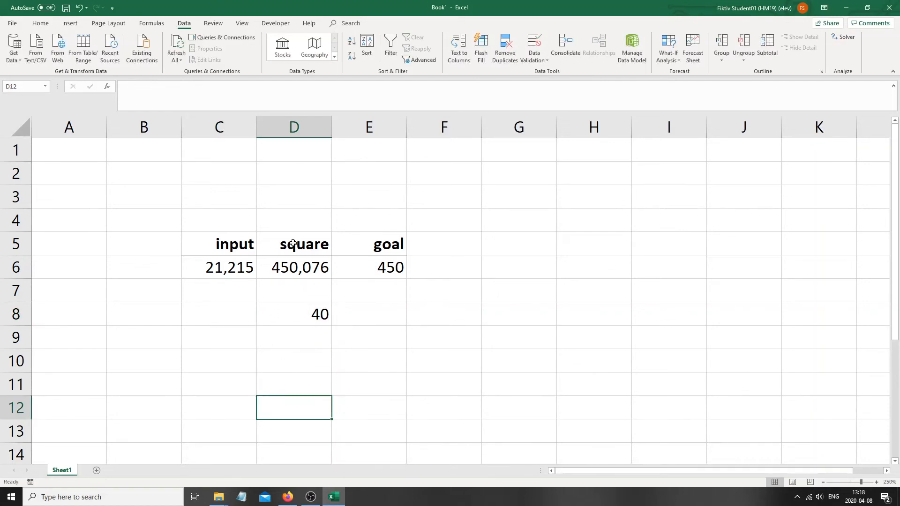
pyautogui.click(300, 267)
# Step: Set the test value in D8 to 20 and compare it with the square in D6
pyautogui.click(304, 309)
pyautogui.write('20')
pyautogui.press('Return')
pyautogui.press('Return')
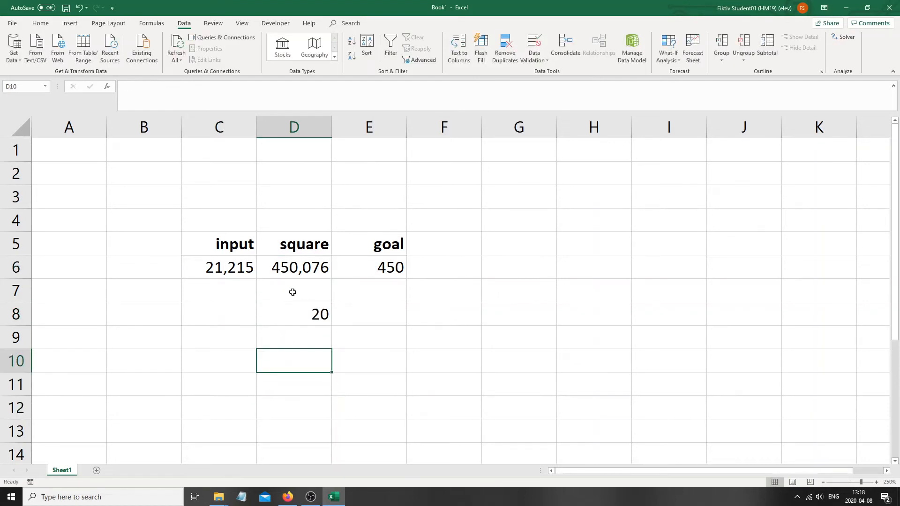
pyautogui.click(299, 318)
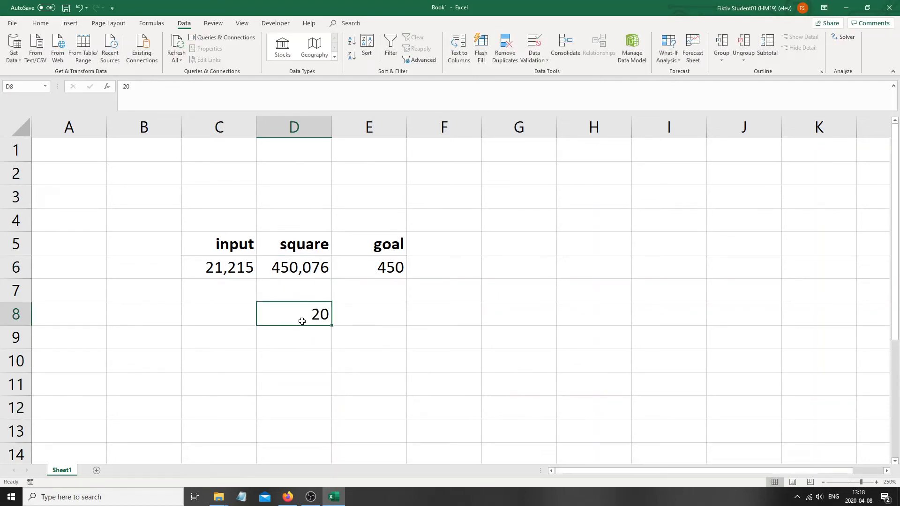
# Step: Clear the test value from D8 and reset the input in C6 to 2
pyautogui.click(291, 270)
pyautogui.moveTo(299, 331); pyautogui.dragTo(308, 318)
pyautogui.click(317, 311)
pyautogui.click(250, 278)
pyautogui.write('2')
pyautogui.click(265, 353)
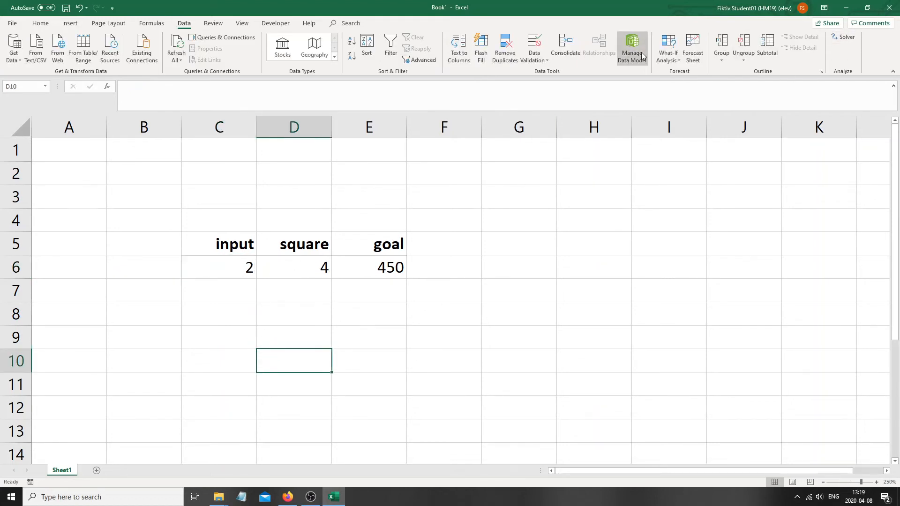
# Step: Set up a Goal Seek that sets the square in D6 to the value 450 by changing the input cell C6
pyautogui.click(674, 45)
pyautogui.click(692, 90)
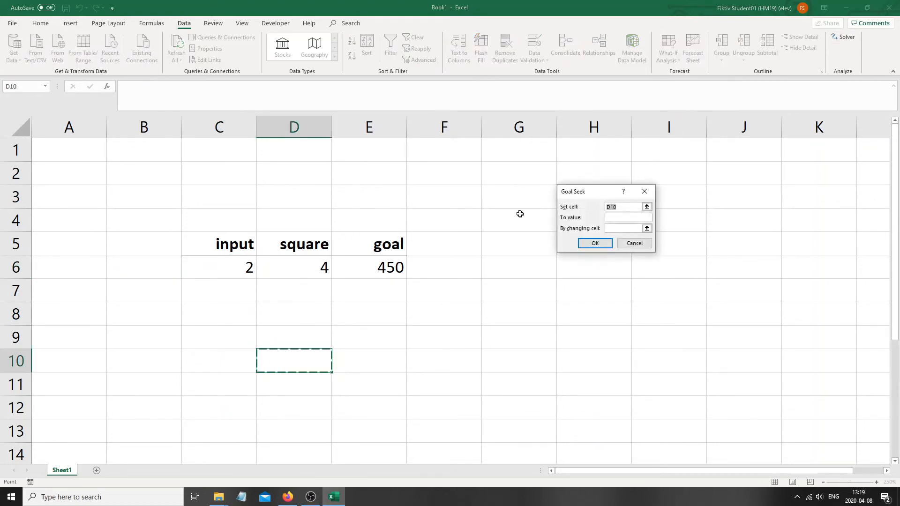
pyautogui.click(309, 263)
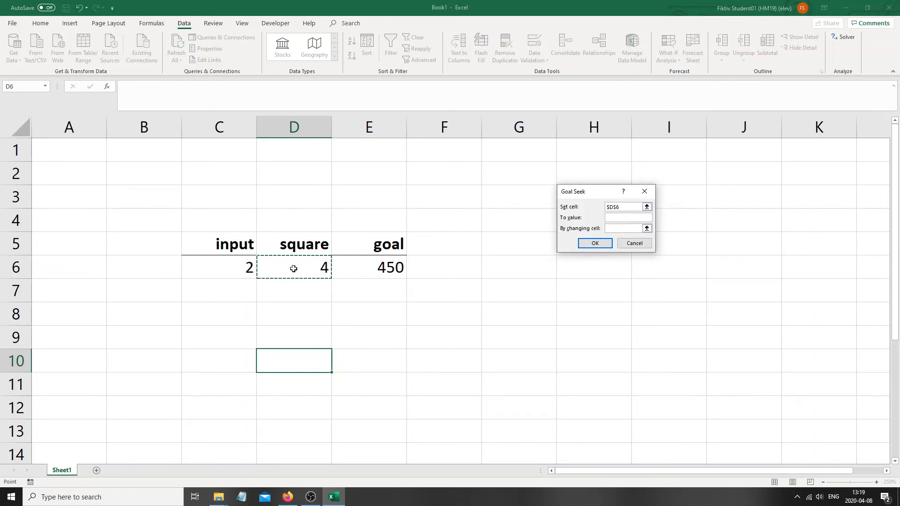
pyautogui.click(611, 217)
pyautogui.write('450+')
pyautogui.click(233, 269)
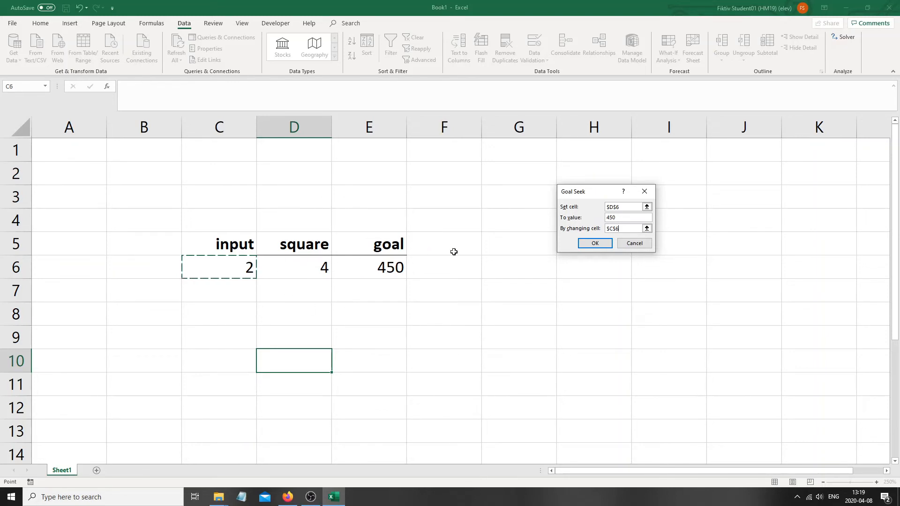
# Step: Clear the Goal Seek's changing-cell reference and choose the input cell C6 for it again
pyautogui.click(624, 229)
pyautogui.moveTo(629, 228); pyautogui.dragTo(594, 228)
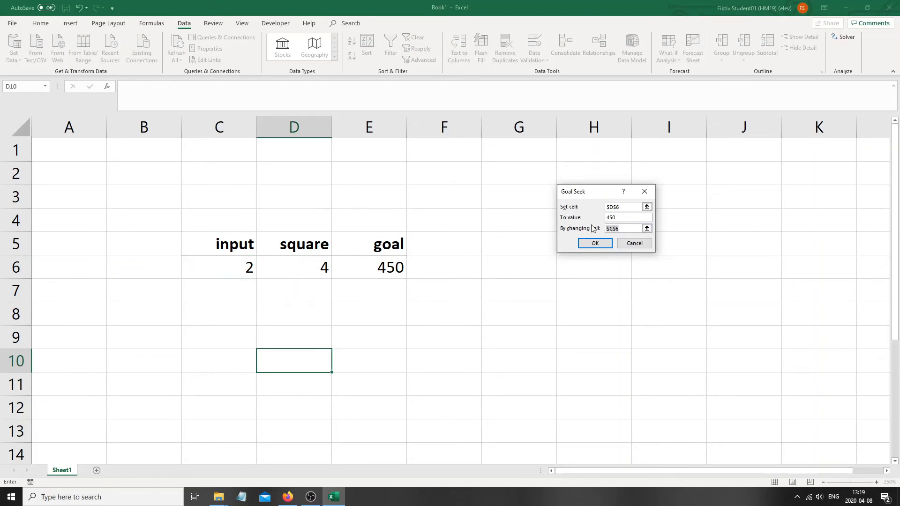
pyautogui.press('BackSpace')
pyautogui.click(303, 258)
pyautogui.click(235, 268)
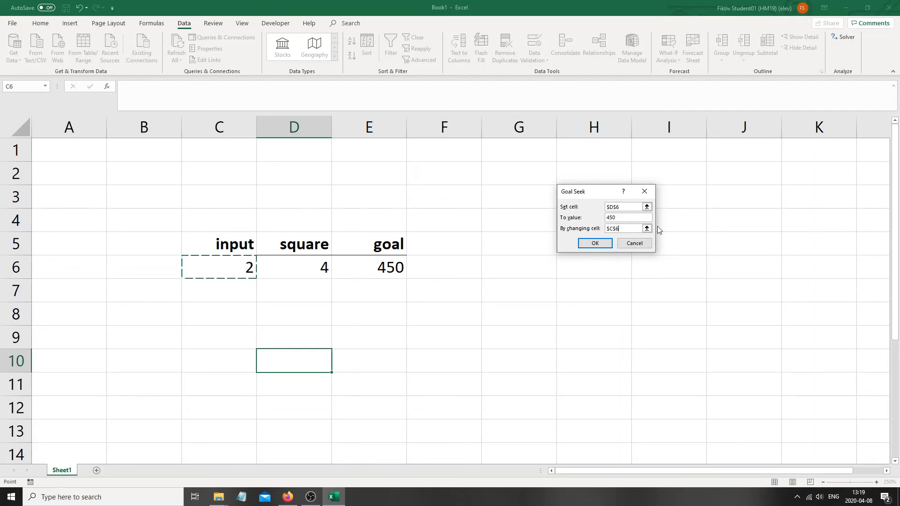
# Step: Review the Goal Seek settings, run it and keep the solution it finds
pyautogui.click(629, 217)
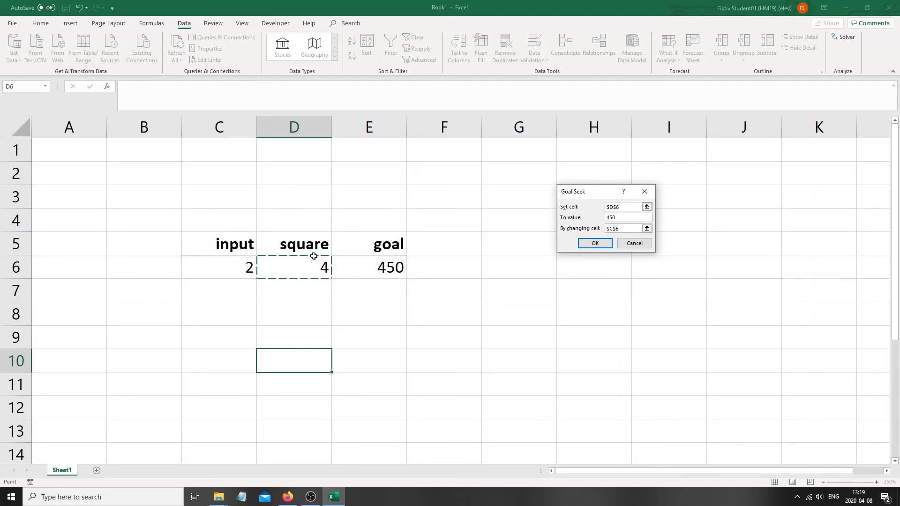
pyautogui.click(617, 218)
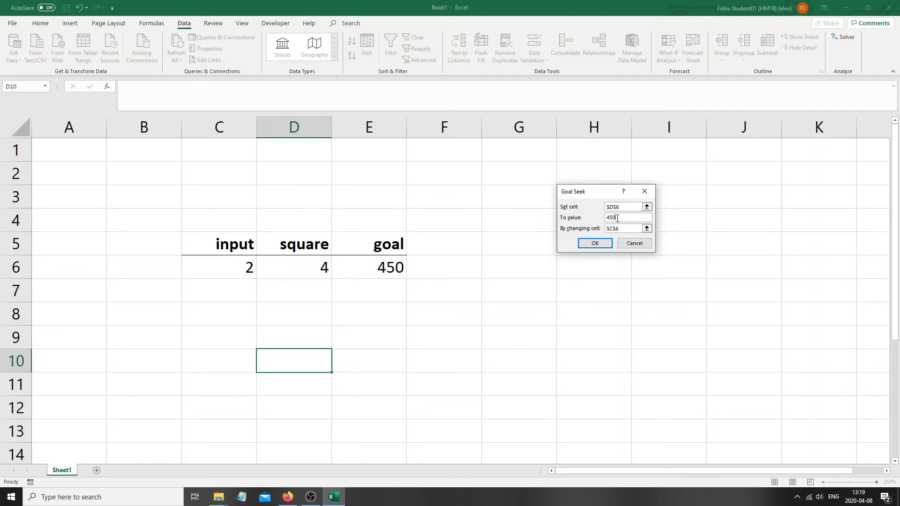
pyautogui.click(592, 249)
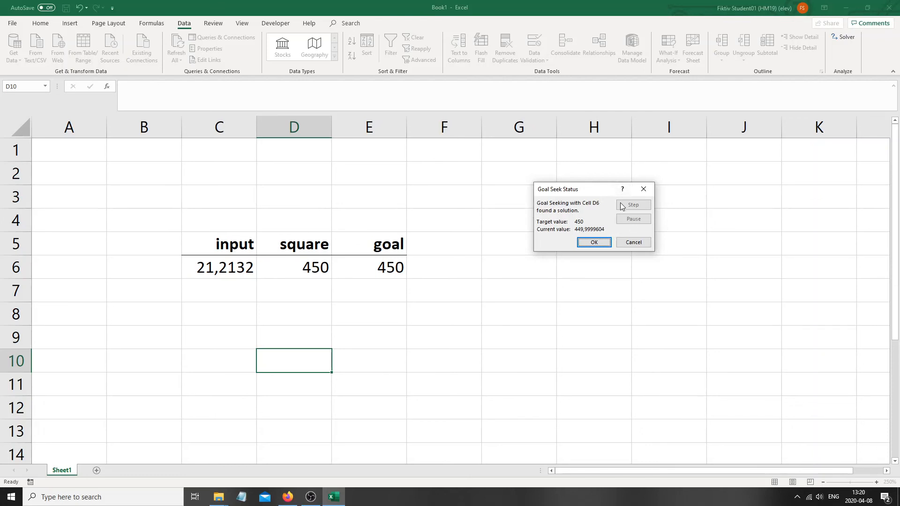
pyautogui.moveTo(567, 189); pyautogui.dragTo(527, 222)
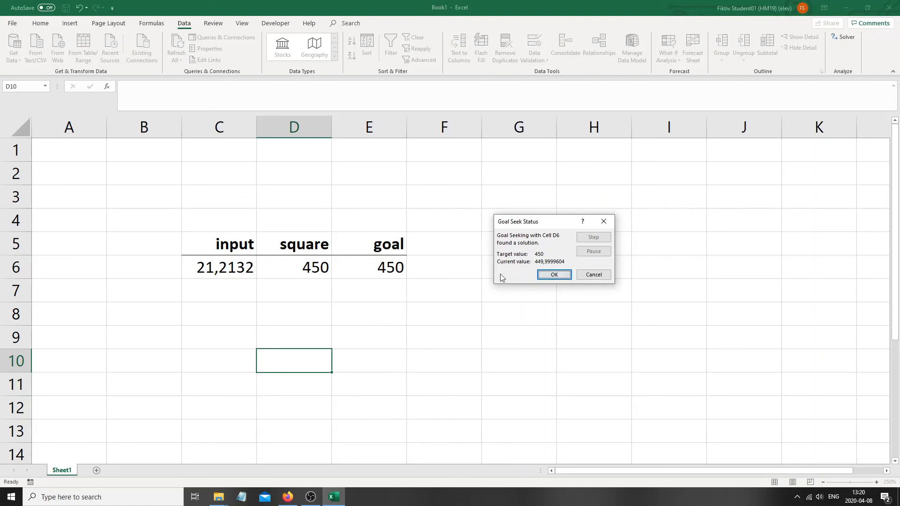
pyautogui.click(555, 276)
# Step: Inspect the solved input in C6, and show the square in D6 with five decimals
pyautogui.click(192, 271)
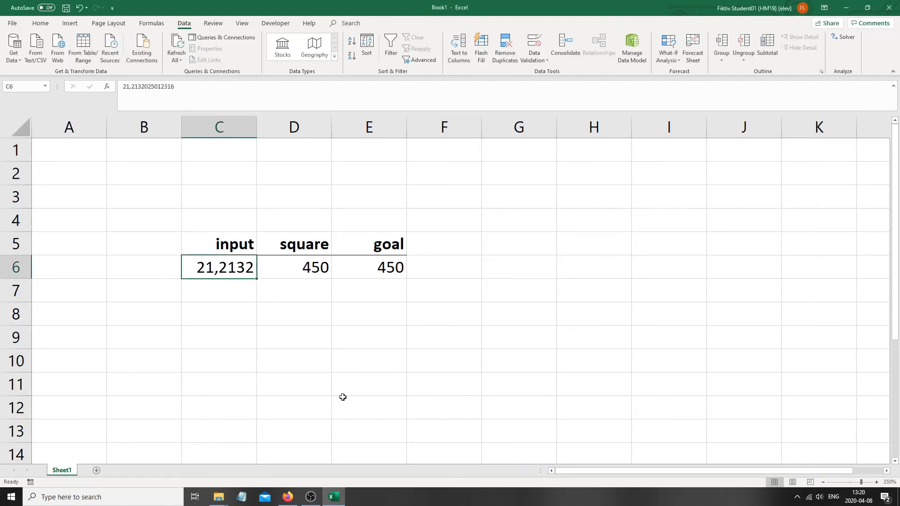
pyautogui.click(306, 284)
pyautogui.click(300, 265)
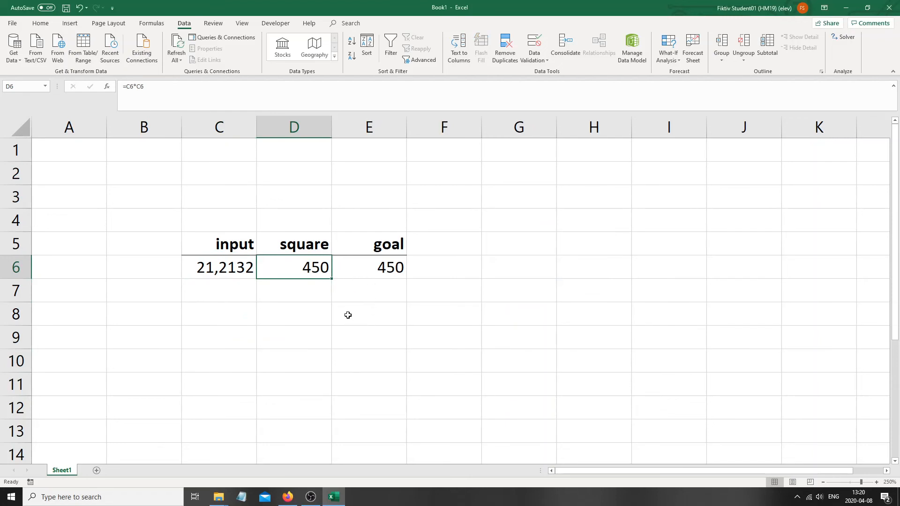
pyautogui.click(41, 23)
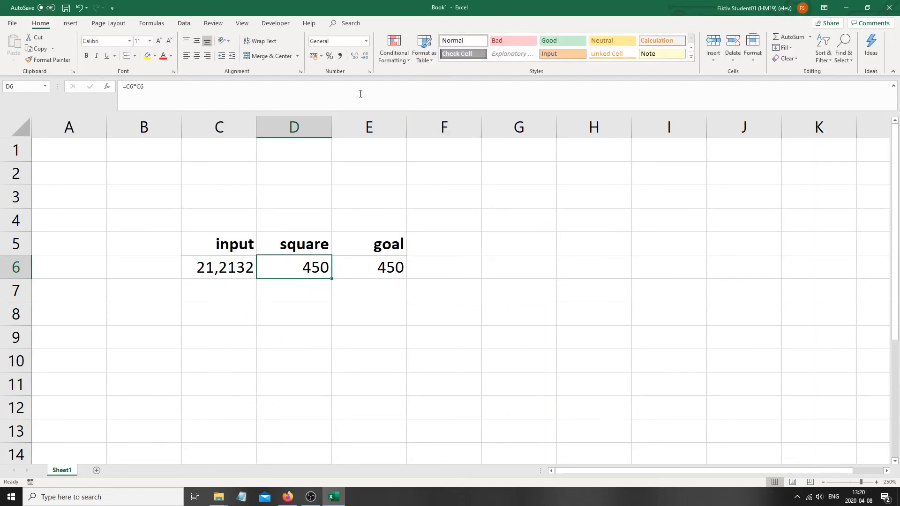
pyautogui.click(355, 56)
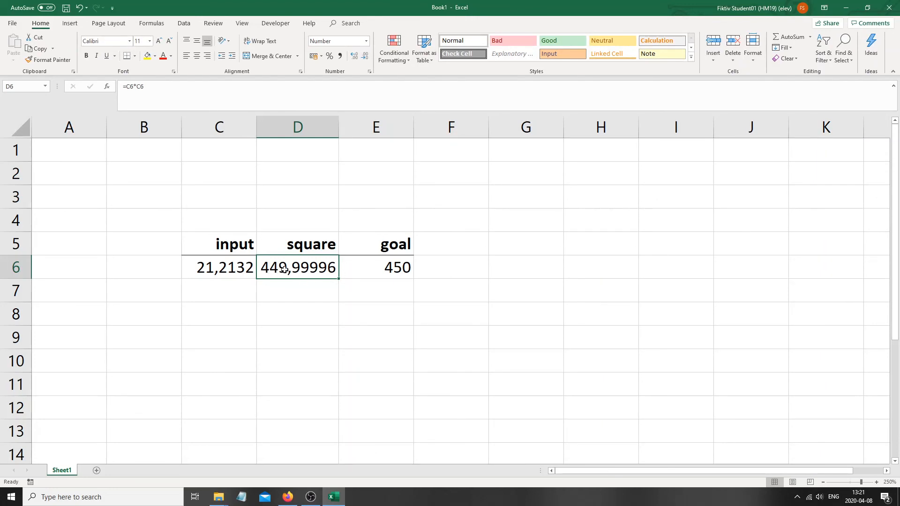
pyautogui.click(373, 272)
pyautogui.click(316, 264)
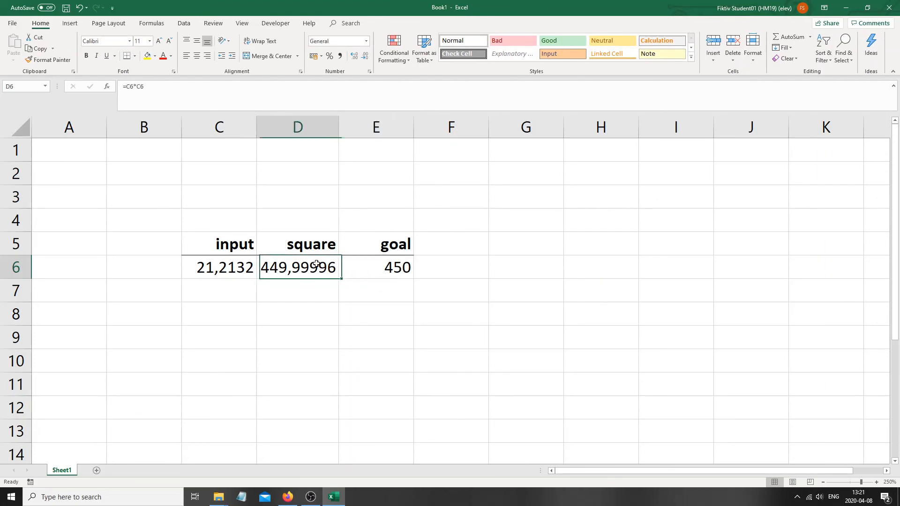
# Step: Show the goal value in E6 with three decimals
pyautogui.click(378, 276)
pyautogui.click(355, 56)
pyautogui.click(385, 320)
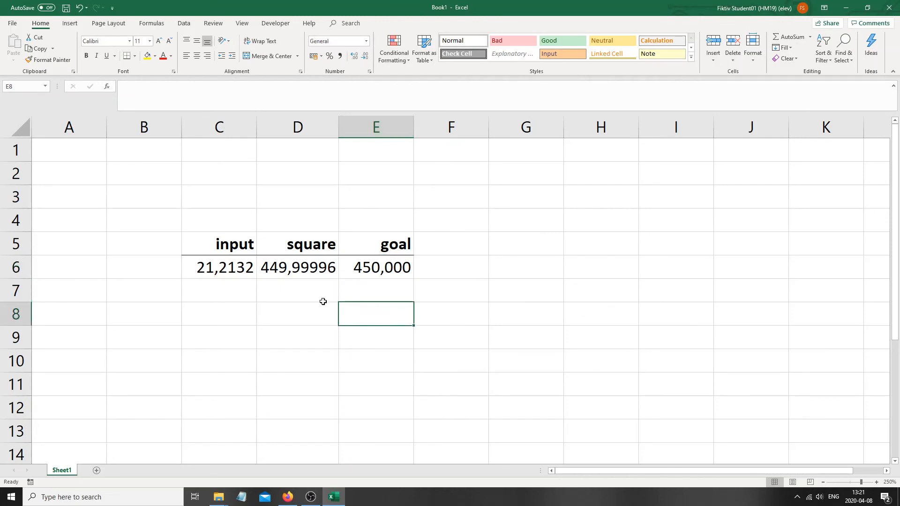
pyautogui.click(327, 327)
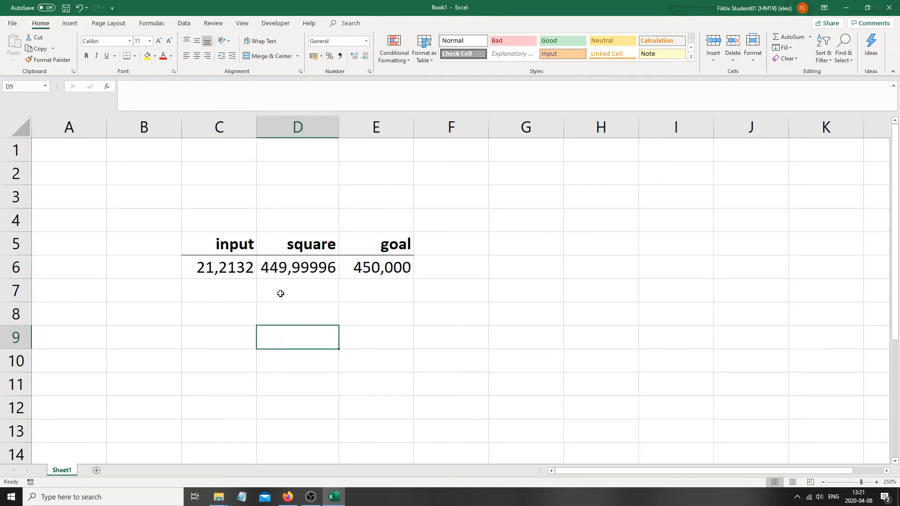
# Step: Open the input in C6 for editing and examine all its decimal digits, leaving the value as it is
pyautogui.click(241, 270)
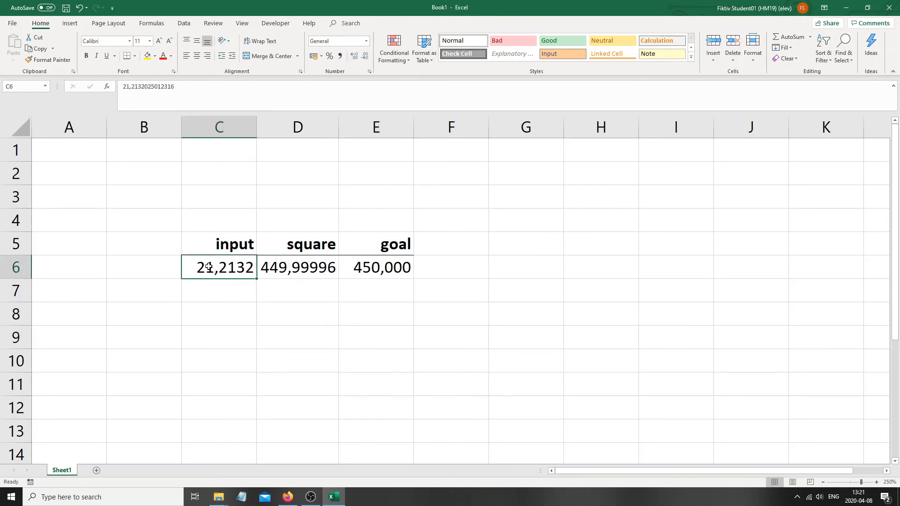
pyautogui.press('F2')
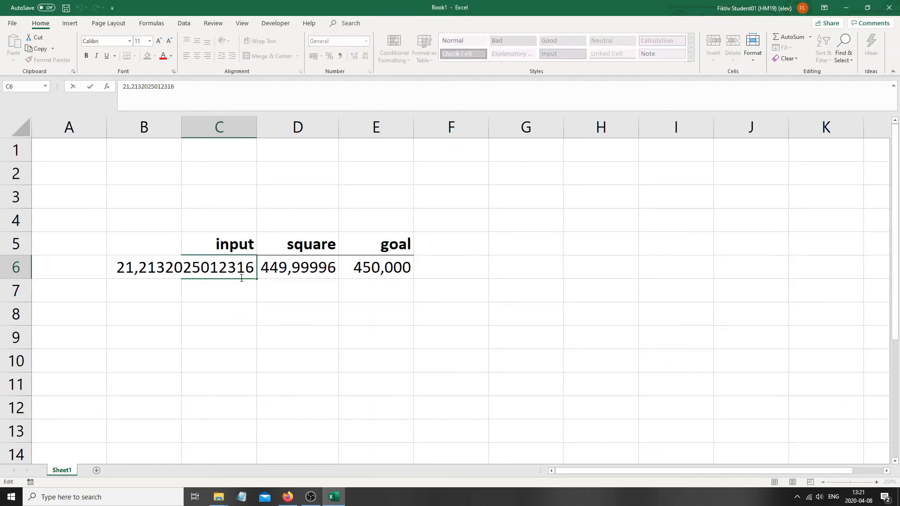
pyautogui.moveTo(256, 267); pyautogui.dragTo(139, 267)
pyautogui.click(255, 270)
pyautogui.moveTo(251, 268); pyautogui.dragTo(138, 267)
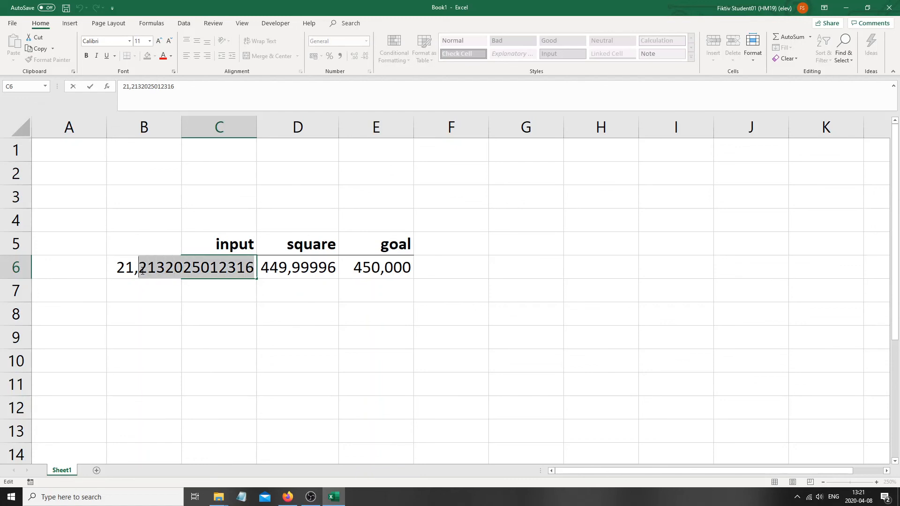
pyautogui.click(237, 270)
pyautogui.moveTo(254, 268); pyautogui.dragTo(138, 271)
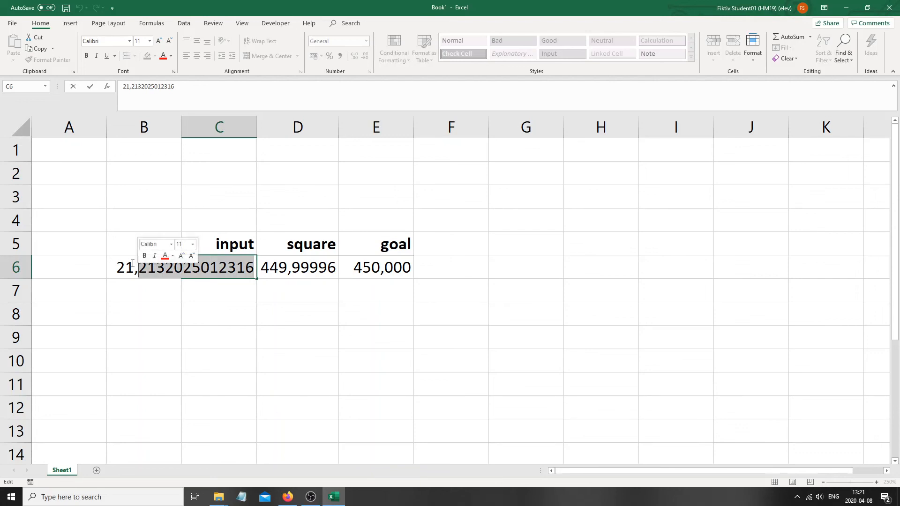
pyautogui.click(140, 270)
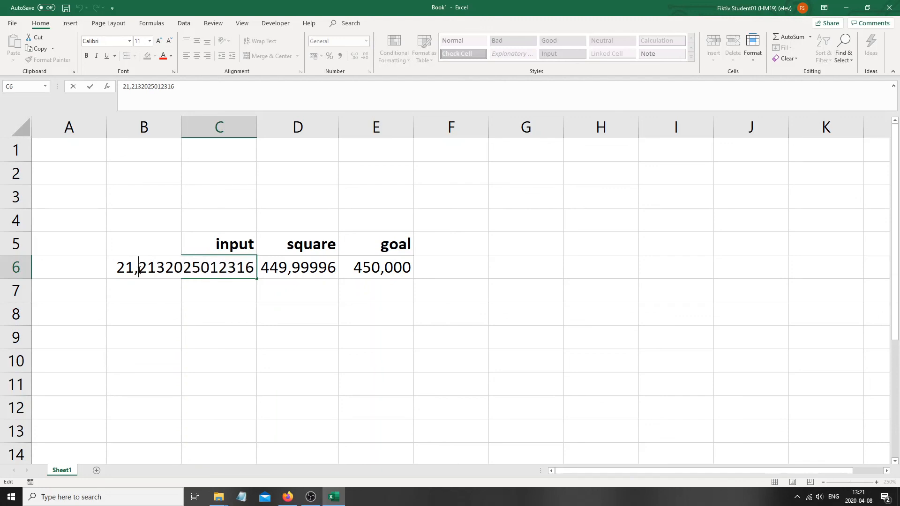
pyautogui.moveTo(139, 270); pyautogui.dragTo(135, 271)
pyautogui.click(117, 270)
pyautogui.press('Return')
pyautogui.press('Up')
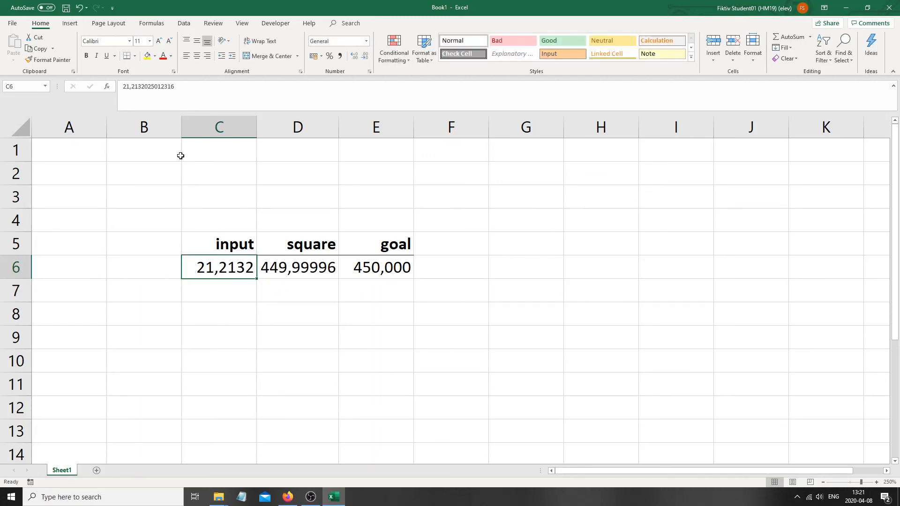
pyautogui.click(301, 273)
pyautogui.click(222, 268)
pyautogui.moveTo(175, 87); pyautogui.dragTo(171, 87)
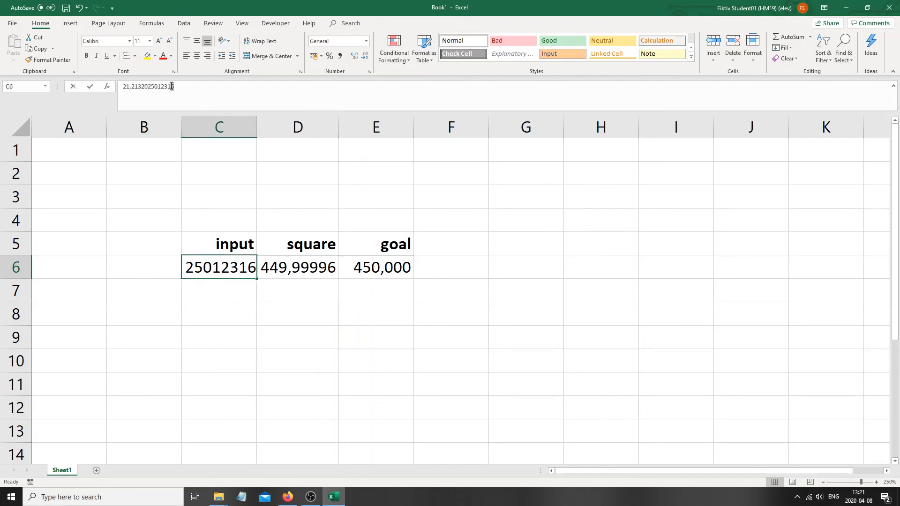
pyautogui.write('7')
pyautogui.press('Return')
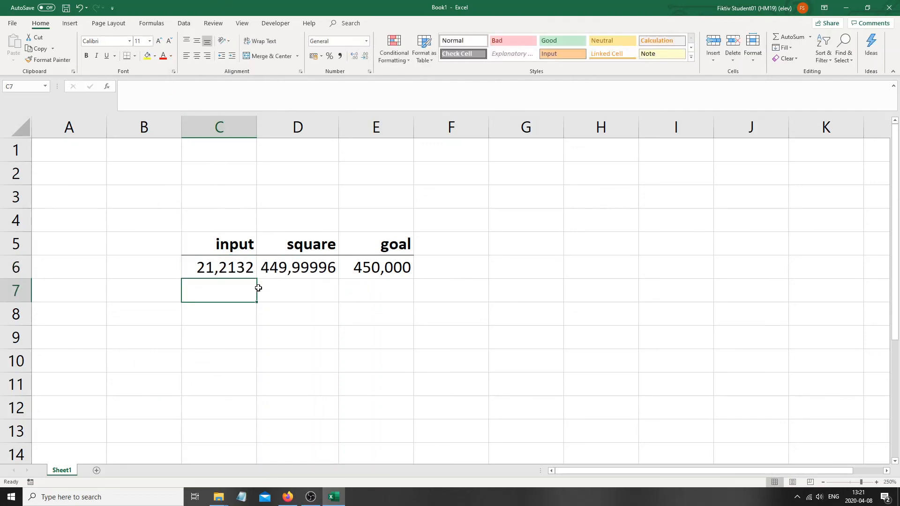
# Step: Show the square in D6 with ten decimals
pyautogui.click(310, 275)
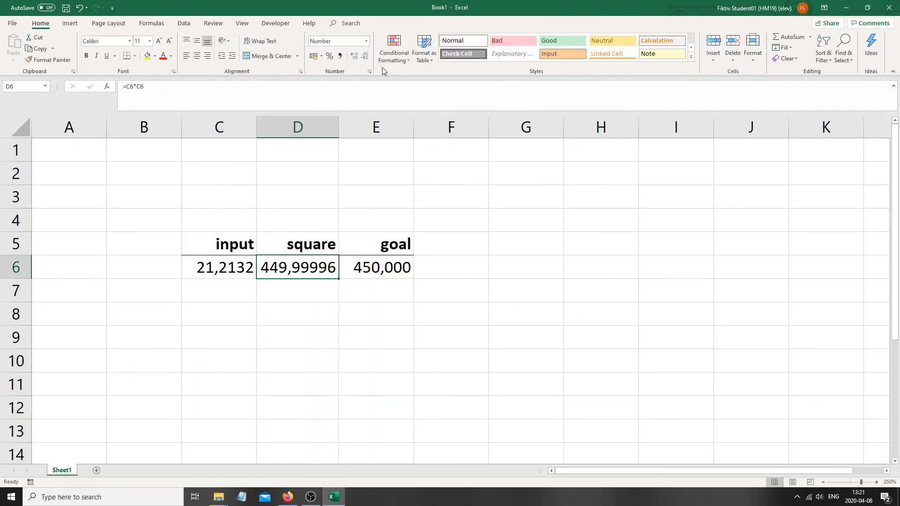
pyautogui.click(356, 55)
pyautogui.click(356, 55)
pyautogui.click(356, 55)
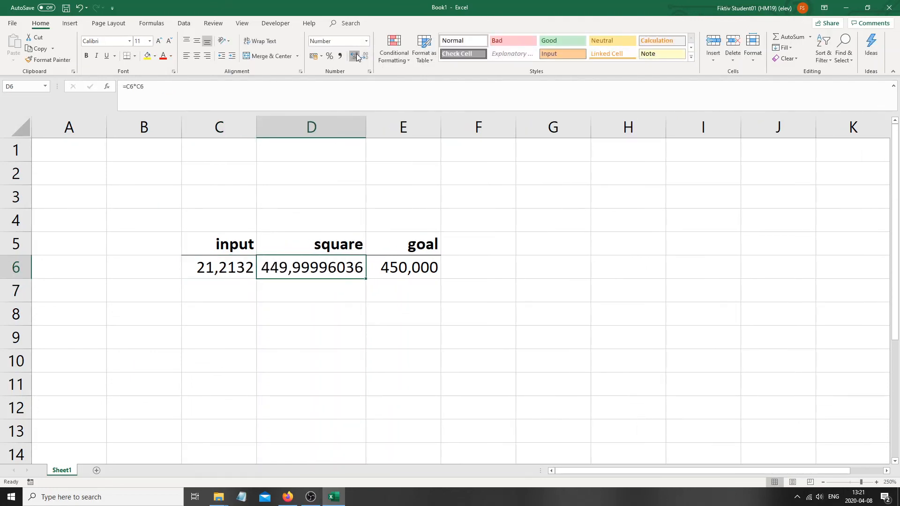
pyautogui.click(357, 55)
pyautogui.click(354, 56)
pyautogui.click(215, 268)
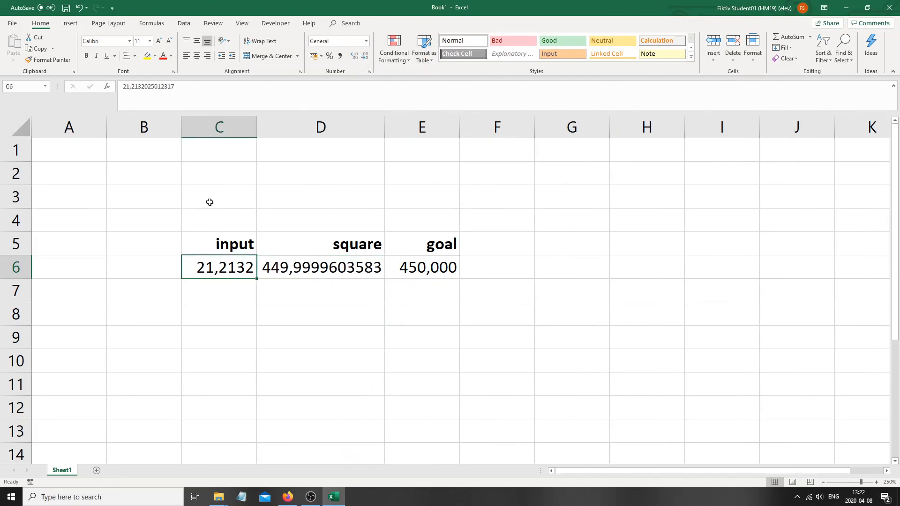
pyautogui.moveTo(180, 86); pyautogui.dragTo(172, 87)
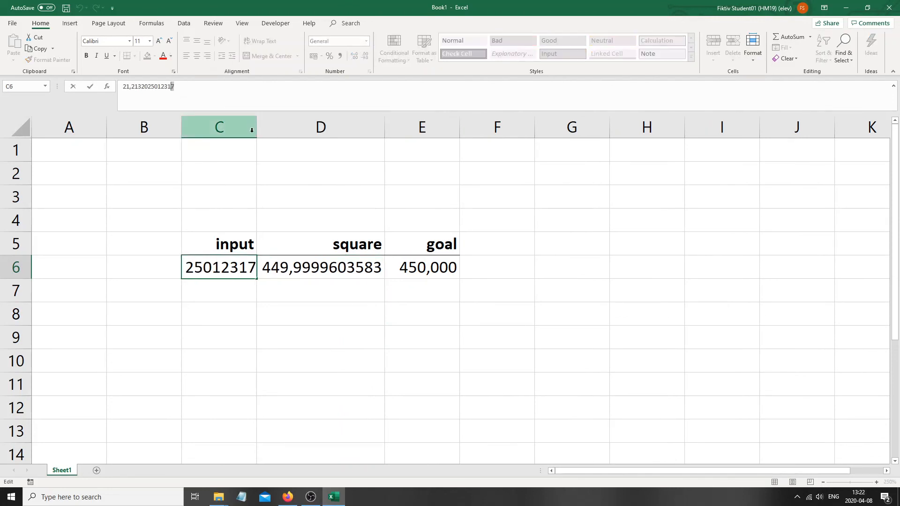
pyautogui.write('8')
pyautogui.press('Return')
pyautogui.press('Up')
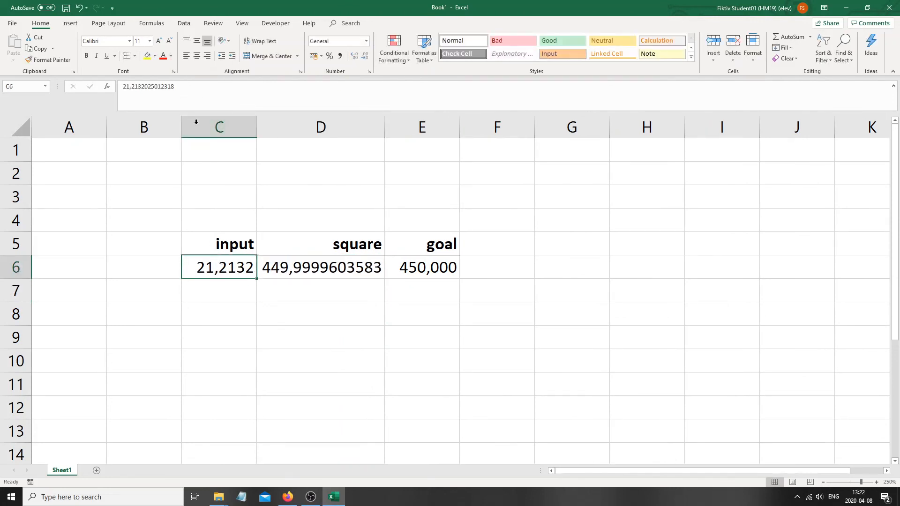
pyautogui.moveTo(158, 87); pyautogui.dragTo(155, 88)
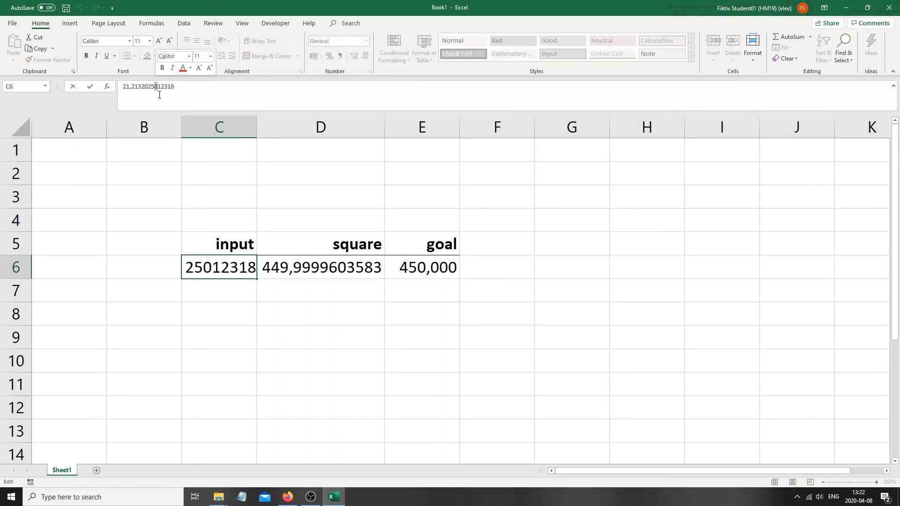
pyautogui.write('8')
pyautogui.press('Return')
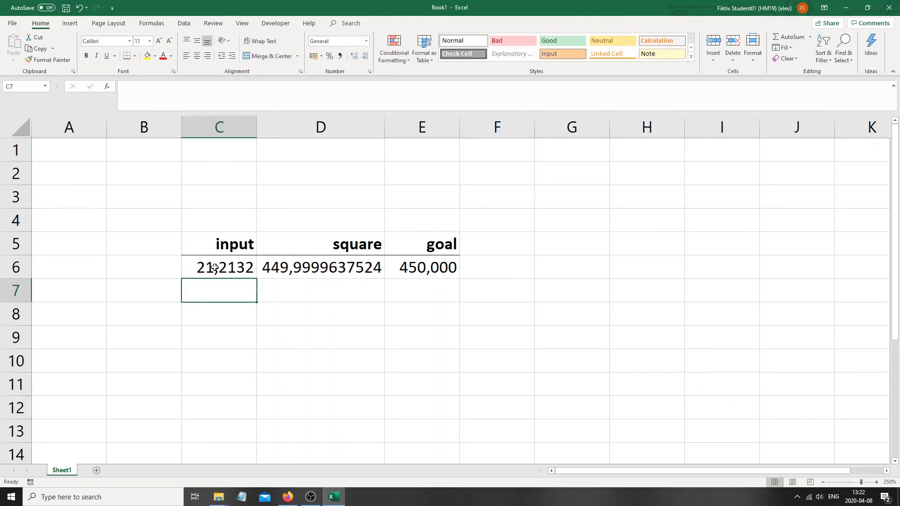
pyautogui.click(214, 268)
pyautogui.moveTo(151, 87); pyautogui.dragTo(149, 88)
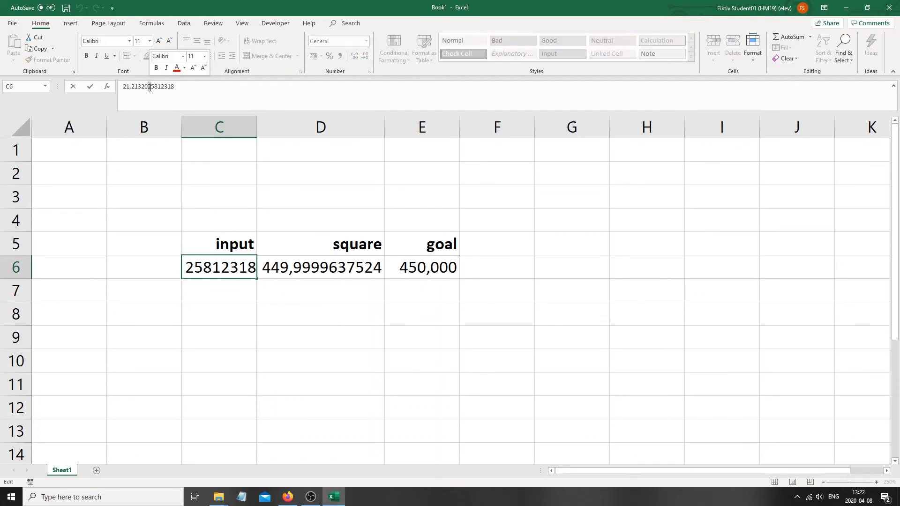
pyautogui.write('8')
pyautogui.press('Return')
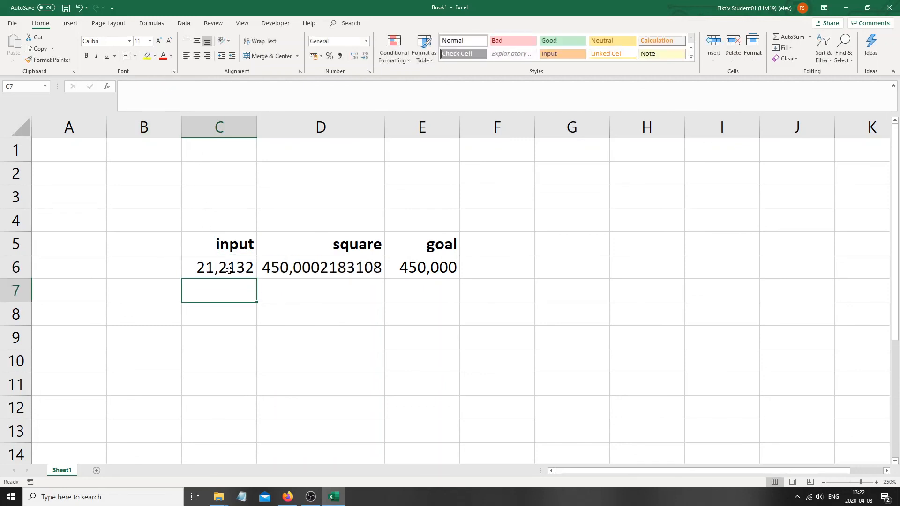
pyautogui.click(226, 260)
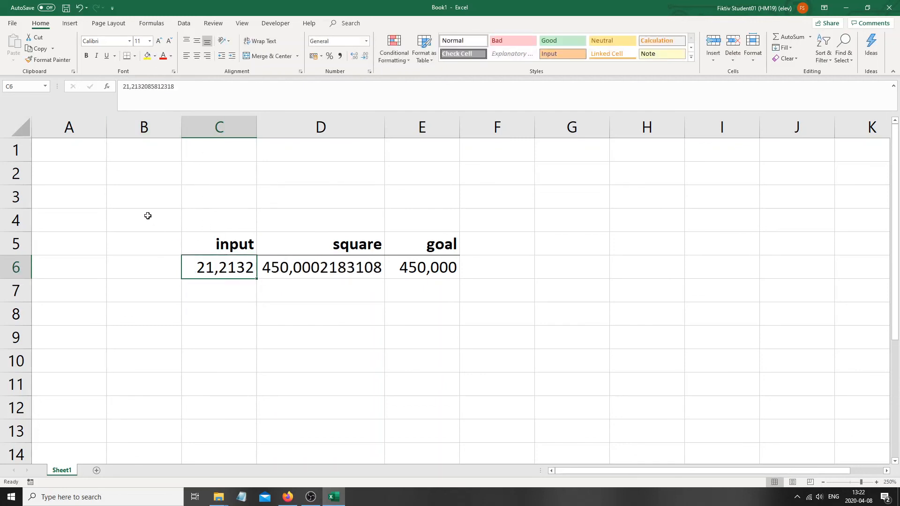
# Step: Undo the last change to the input in C6
pyautogui.press('F2')
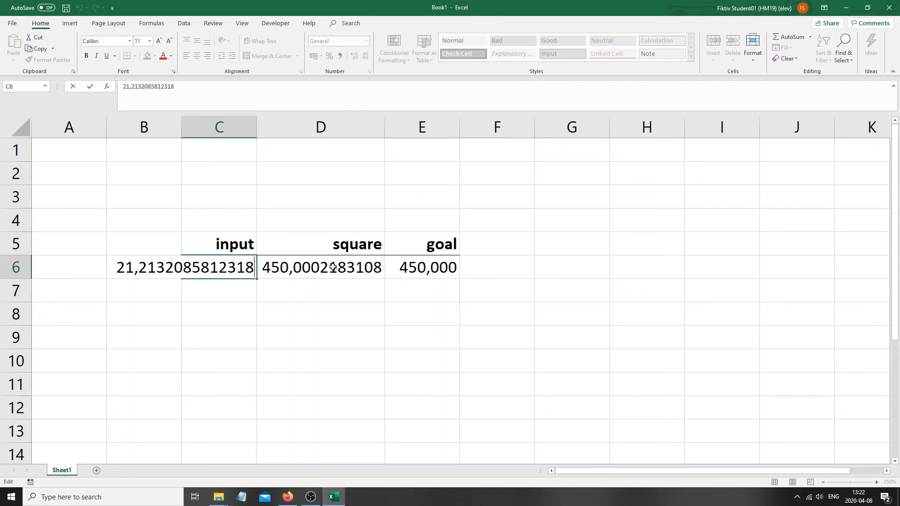
pyautogui.press('Escape')
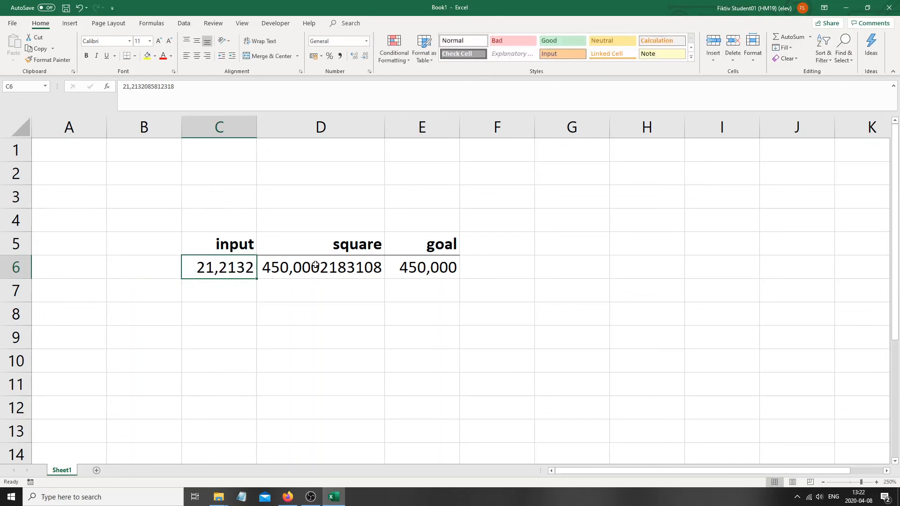
pyautogui.hotkey('ctrl', 'z')
pyautogui.click(351, 316)
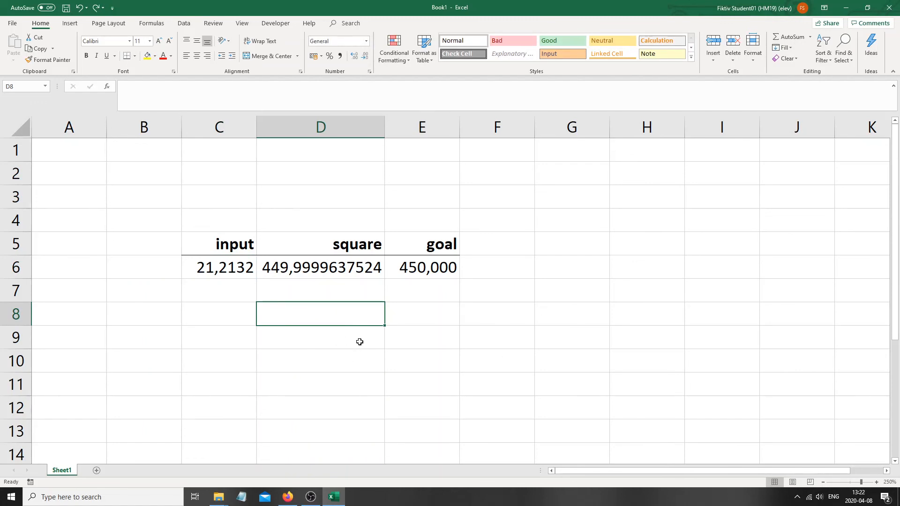
# Step: Reset the input in C6 to 5
pyautogui.click(240, 262)
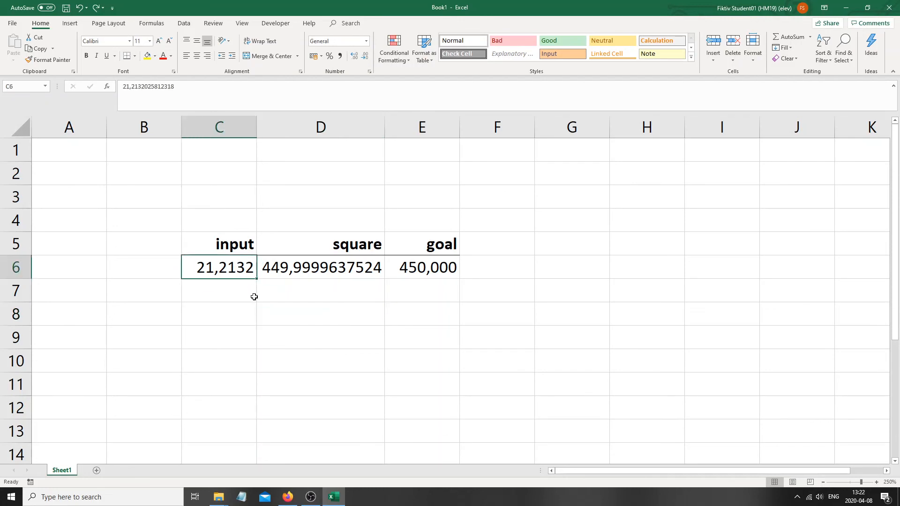
pyautogui.write('5')
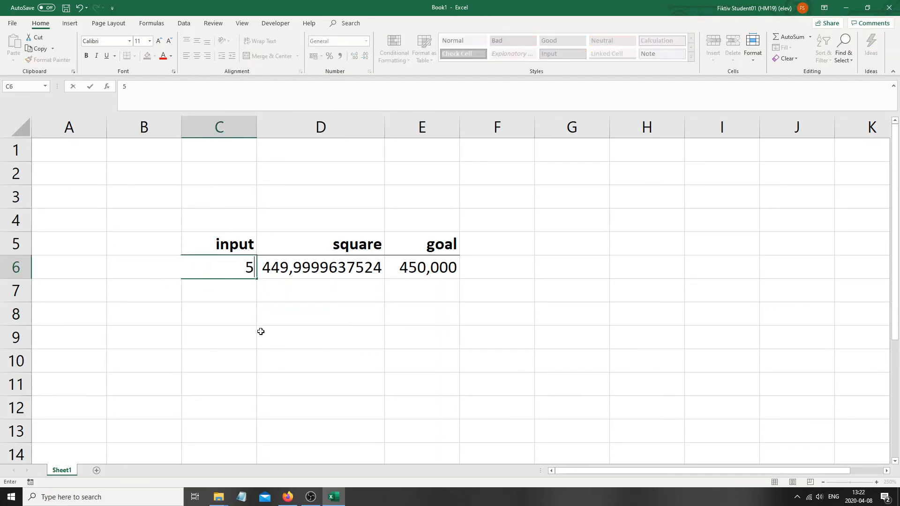
pyautogui.click(260, 331)
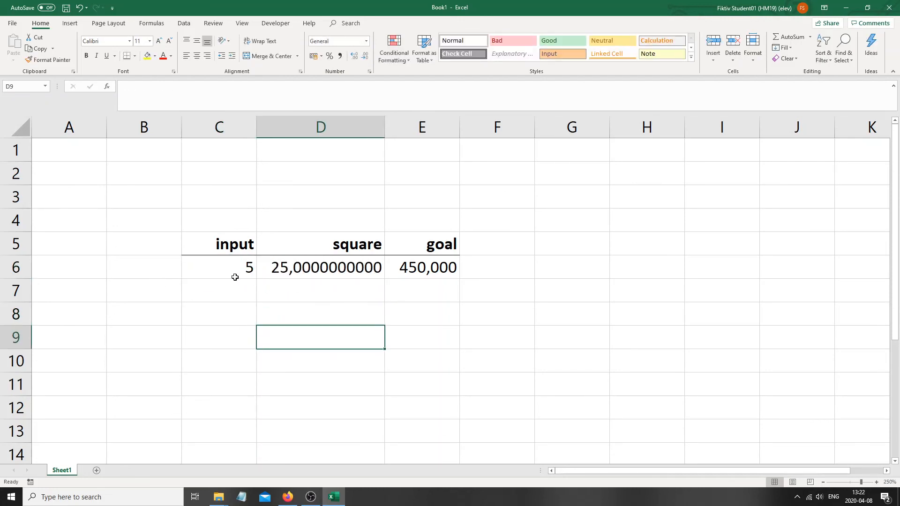
# Step: Reduce the number format of the square in D6 to zero decimals
pyautogui.click(318, 275)
pyautogui.click(365, 55)
pyautogui.click(365, 56)
pyautogui.click(365, 55)
pyautogui.click(365, 56)
pyautogui.click(365, 56)
pyautogui.click(364, 55)
pyautogui.click(365, 56)
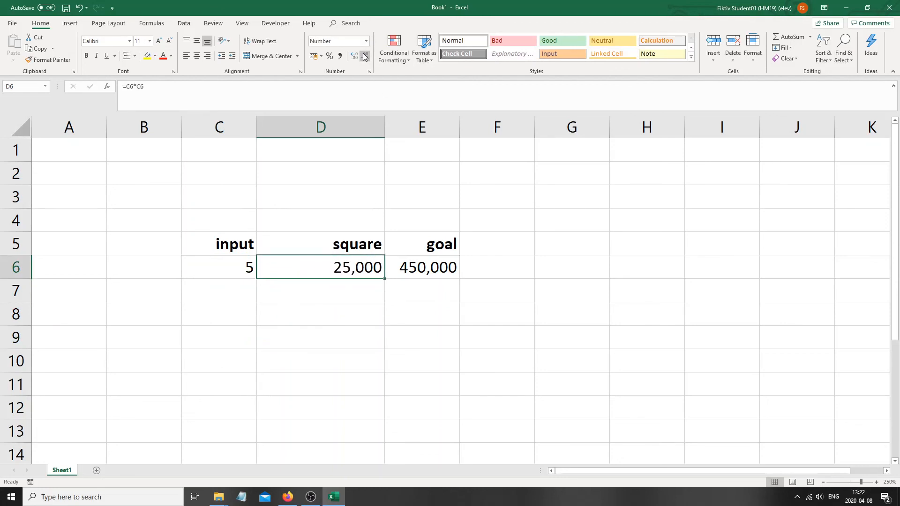
pyautogui.click(365, 56)
pyautogui.click(364, 56)
pyautogui.click(365, 56)
pyautogui.moveTo(329, 314); pyautogui.dragTo(223, 275)
pyautogui.click(223, 275)
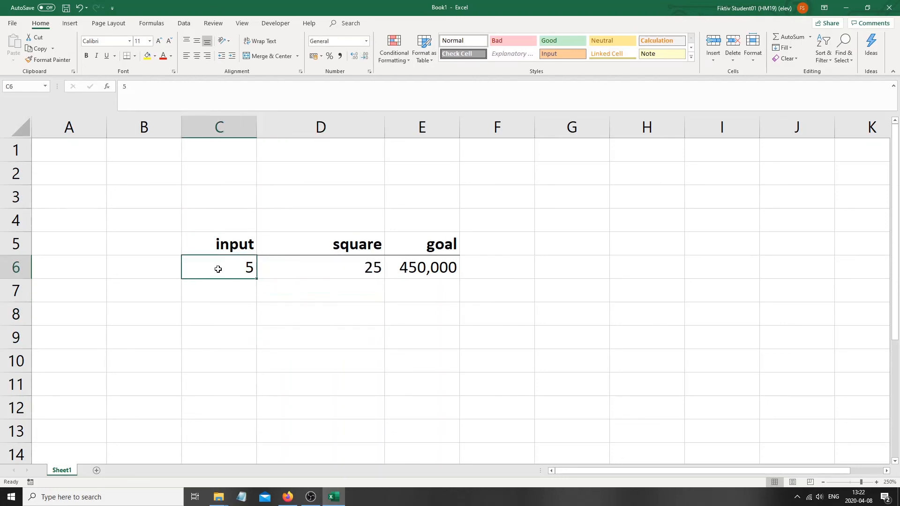
pyautogui.click(360, 261)
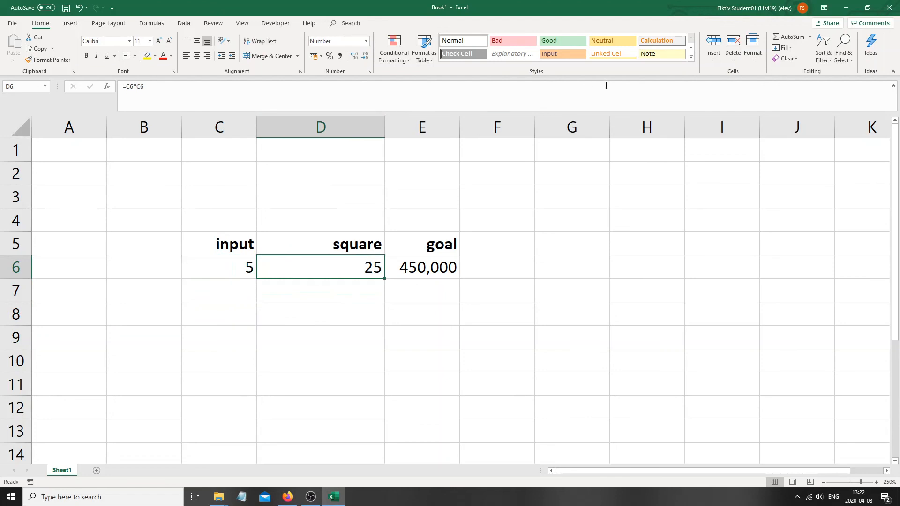